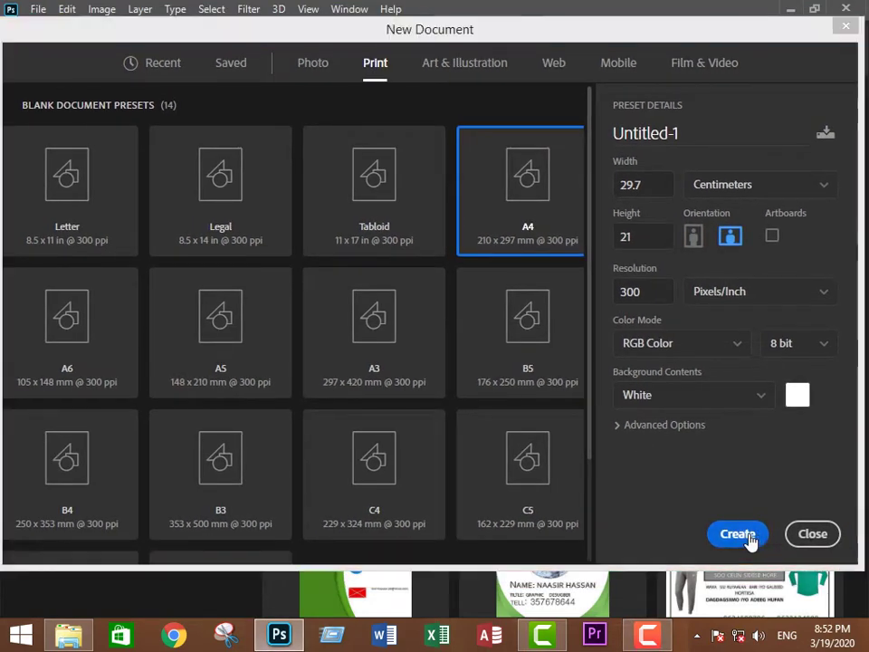
Step: Create an A4 document and draw a tall dark blue rectangle near the page centre
{"action": "left_click", "coordinate": [740, 546]}
{"action": "scroll", "coordinate": [380, 298], "scroll_direction": "up", "scroll_amount": 3}
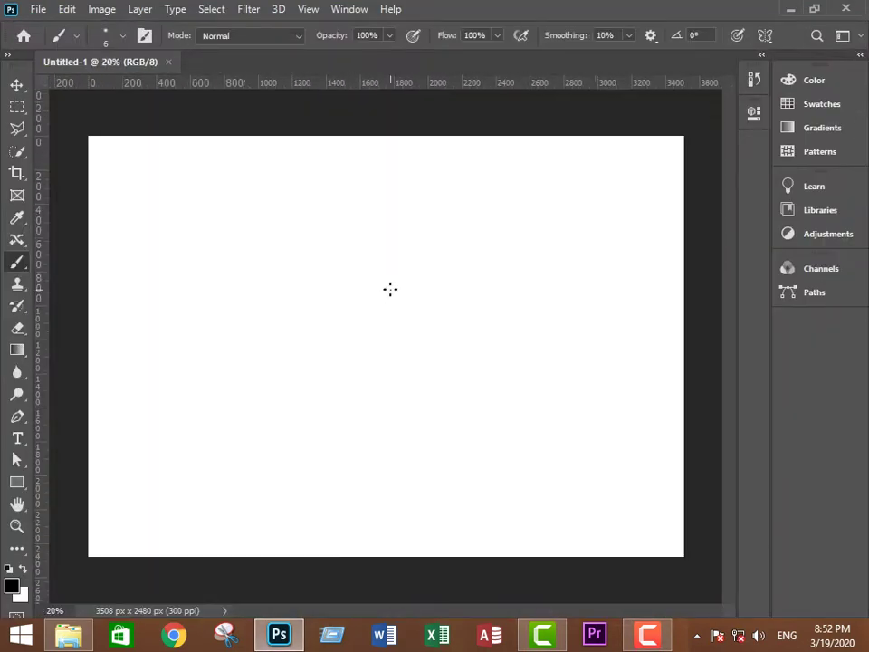
{"action": "scroll", "coordinate": [390, 289], "scroll_direction": "down", "scroll_amount": 1}
{"action": "key", "text": "u"}
{"action": "mouse_move", "coordinate": [264, 241]}
{"action": "left_mouse_down"}
{"action": "mouse_move", "coordinate": [411, 425]}
{"action": "mouse_move", "coordinate": [412, 460]}
{"action": "left_mouse_up"}
{"action": "left_click", "coordinate": [546, 213]}
{"action": "left_click", "coordinate": [548, 304]}
Step: Show the Layers panel and convert Rectangle 1 into a smart object
{"action": "left_click", "coordinate": [16, 84]}
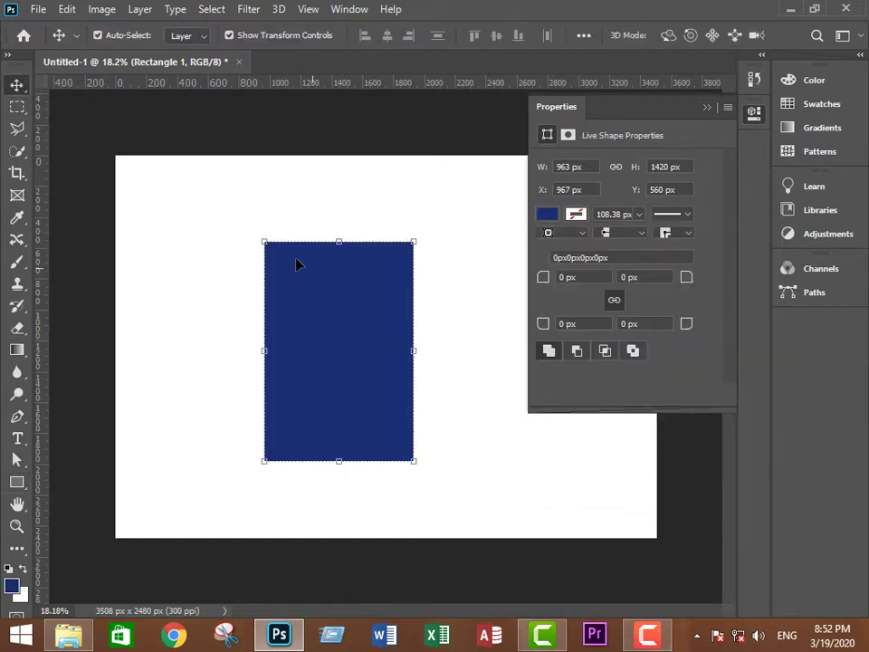
{"action": "left_click", "coordinate": [753, 113]}
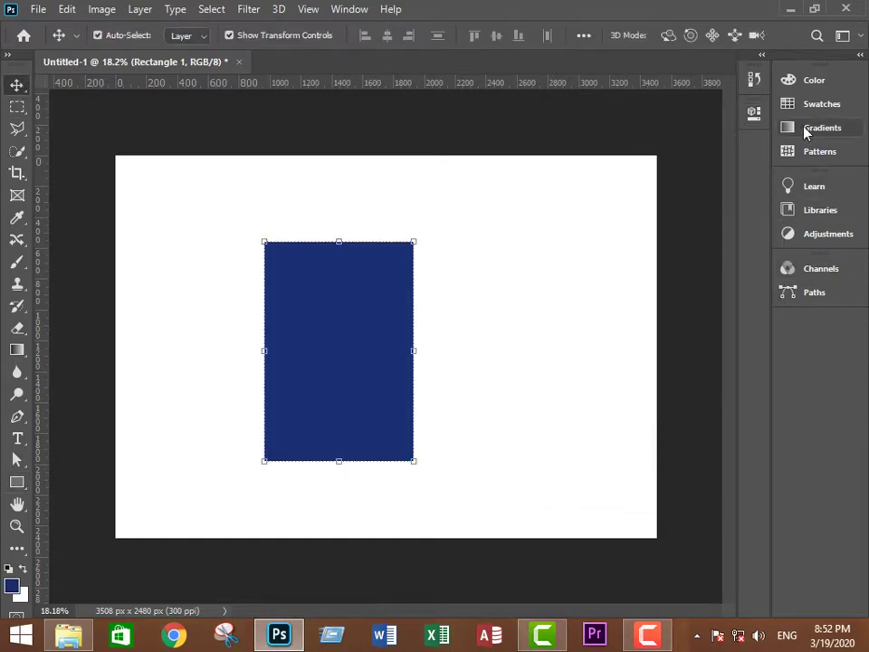
{"action": "left_click", "coordinate": [348, 9]}
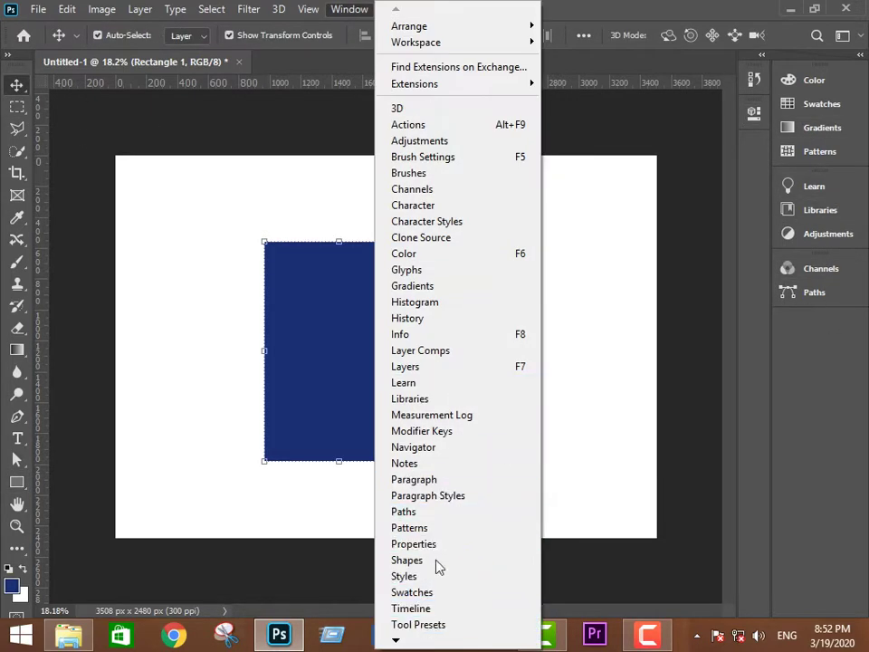
{"action": "left_click", "coordinate": [457, 367]}
{"action": "right_click", "coordinate": [666, 366]}
{"action": "left_click", "coordinate": [524, 234]}
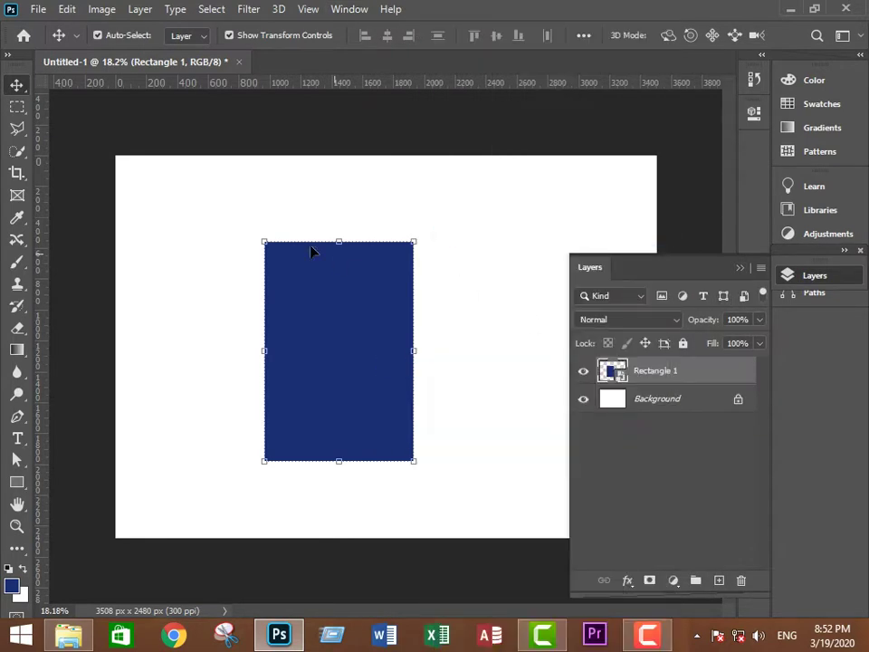
Step: Skew the rectangle in perspective into a slanted, narrowed book cover
{"action": "left_click_drag", "start_coordinate": [267, 247], "coordinate": [264, 266]}
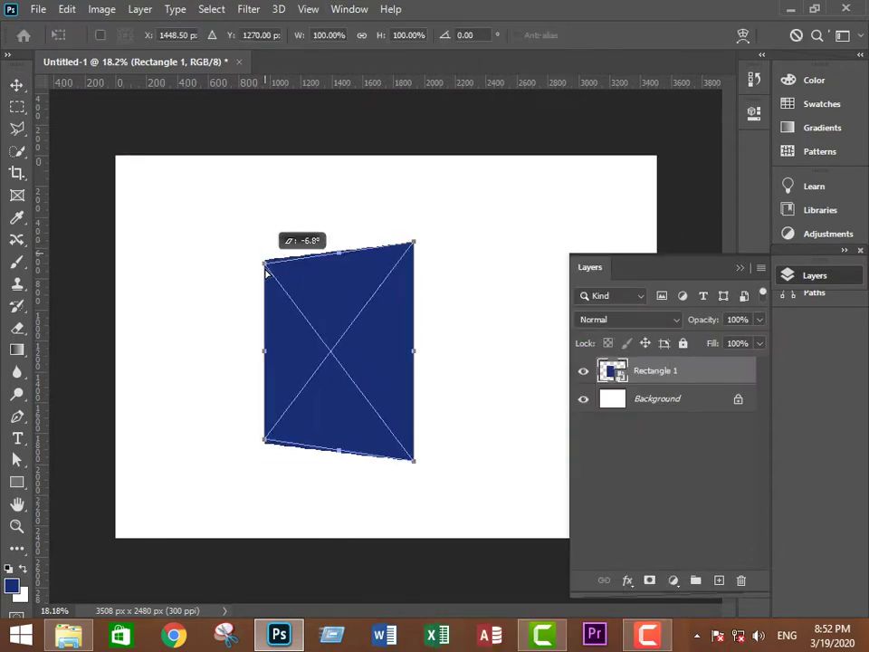
{"action": "left_click_drag", "start_coordinate": [330, 219], "coordinate": [321, 217]}
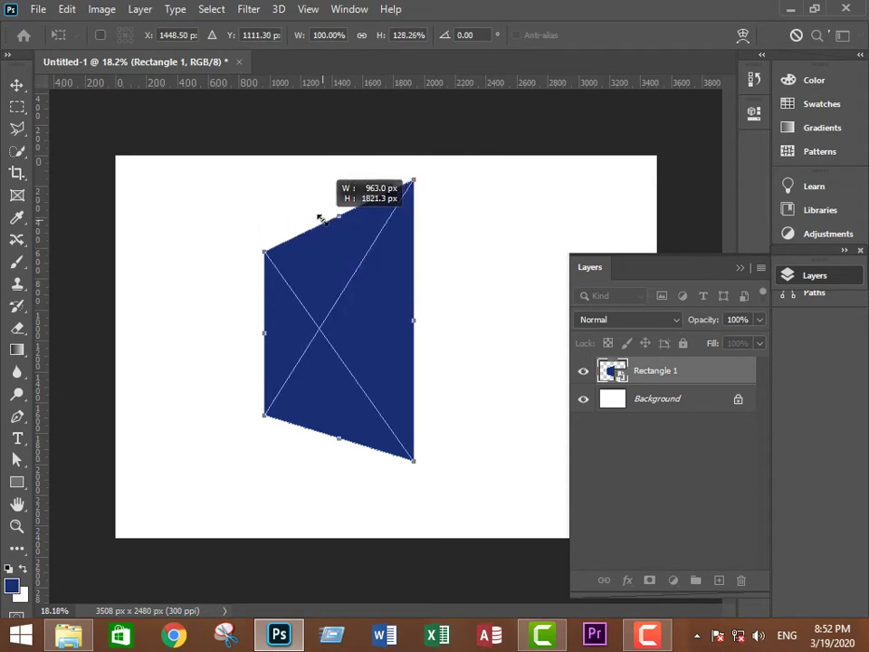
{"action": "left_click_drag", "start_coordinate": [338, 440], "coordinate": [334, 458]}
{"action": "left_click_drag", "start_coordinate": [263, 345], "coordinate": [314, 363]}
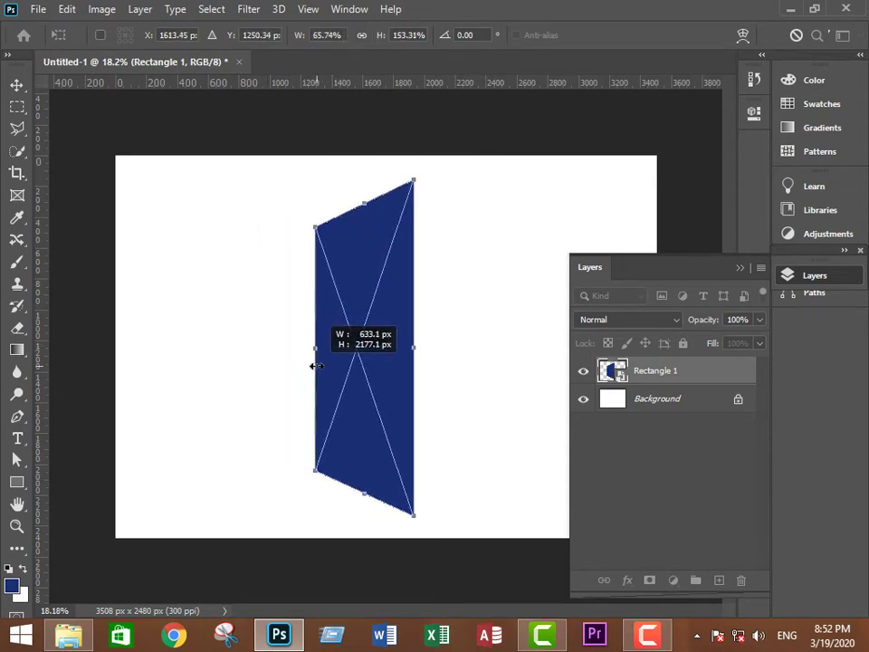
{"action": "key", "text": "Return"}
Step: Draw a black rectangle along the blue cover's right edge as the spine
{"action": "left_click", "coordinate": [455, 317]}
{"action": "scroll", "coordinate": [423, 242], "scroll_direction": "down", "scroll_amount": 1}
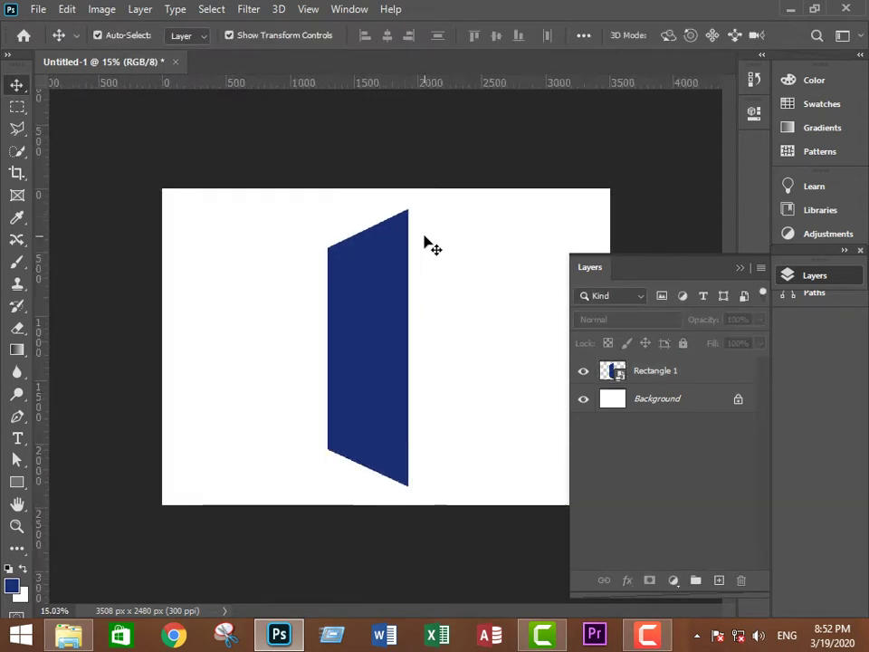
{"action": "scroll", "coordinate": [423, 243], "scroll_direction": "up", "scroll_amount": 1}
{"action": "key", "text": "u"}
{"action": "left_click", "coordinate": [190, 35]}
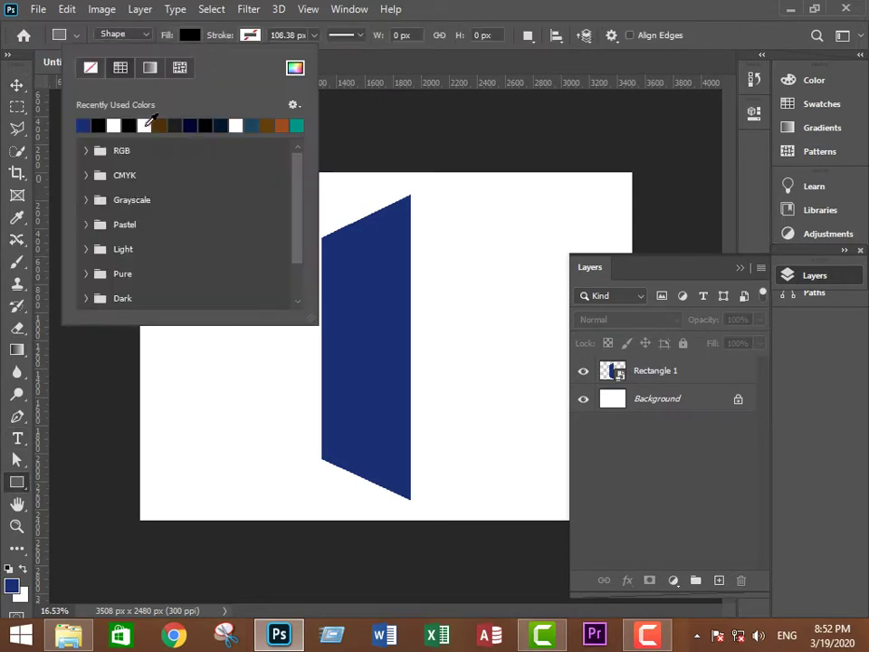
{"action": "left_click_drag", "start_coordinate": [412, 193], "coordinate": [448, 498]}
{"action": "scroll", "coordinate": [439, 445], "scroll_direction": "up", "scroll_amount": 1}
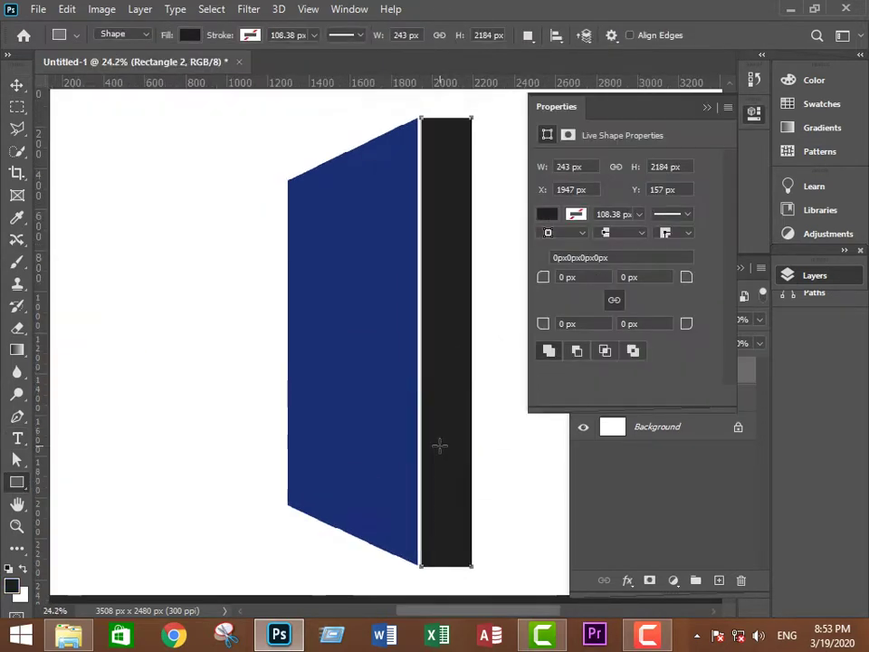
{"action": "scroll", "coordinate": [417, 375], "scroll_direction": "up", "scroll_amount": 1}
Step: Show rulers and rasterize the Rectangle 2 spine layer
{"action": "key", "text": "ctrl+r"}
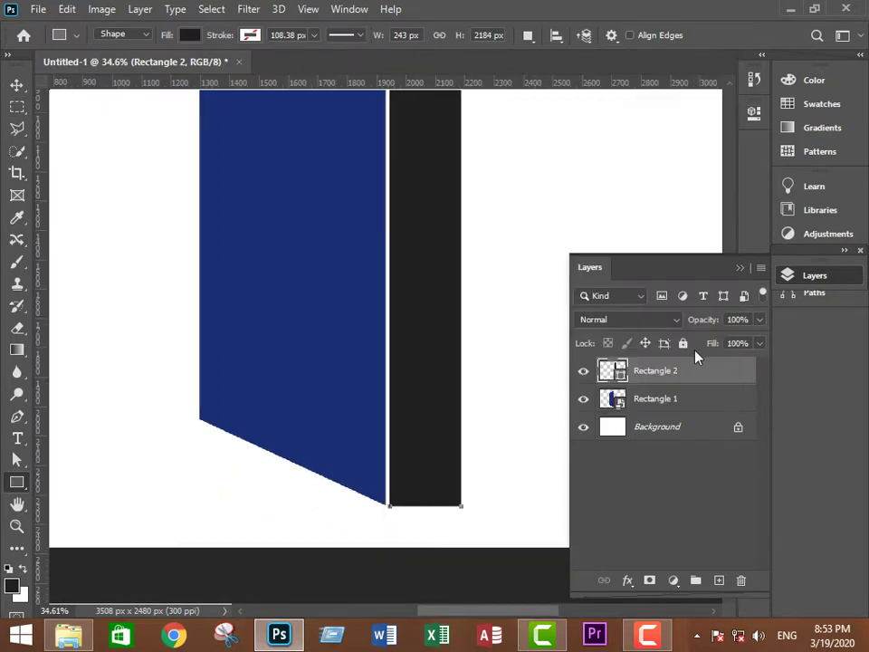
{"action": "right_click", "coordinate": [678, 370]}
{"action": "left_click", "coordinate": [487, 260]}
{"action": "scroll", "coordinate": [447, 348], "scroll_direction": "down", "scroll_amount": 1}
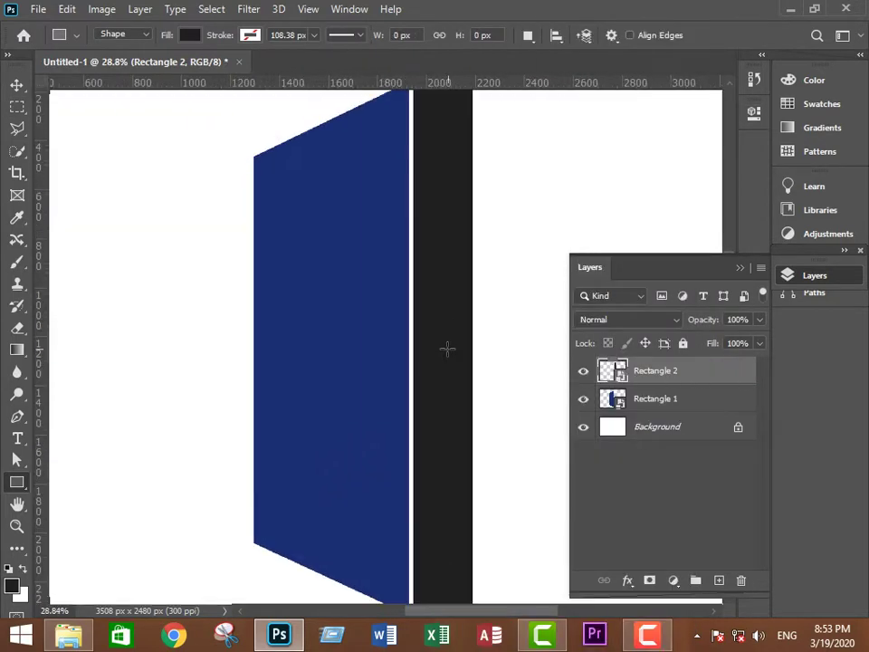
{"action": "left_click", "coordinate": [17, 84]}
{"action": "left_click_drag", "start_coordinate": [442, 167], "coordinate": [421, 269]}
Step: Transform the spine so its top and bottom meet the cover's right corners
{"action": "key", "text": "ctrl+t"}
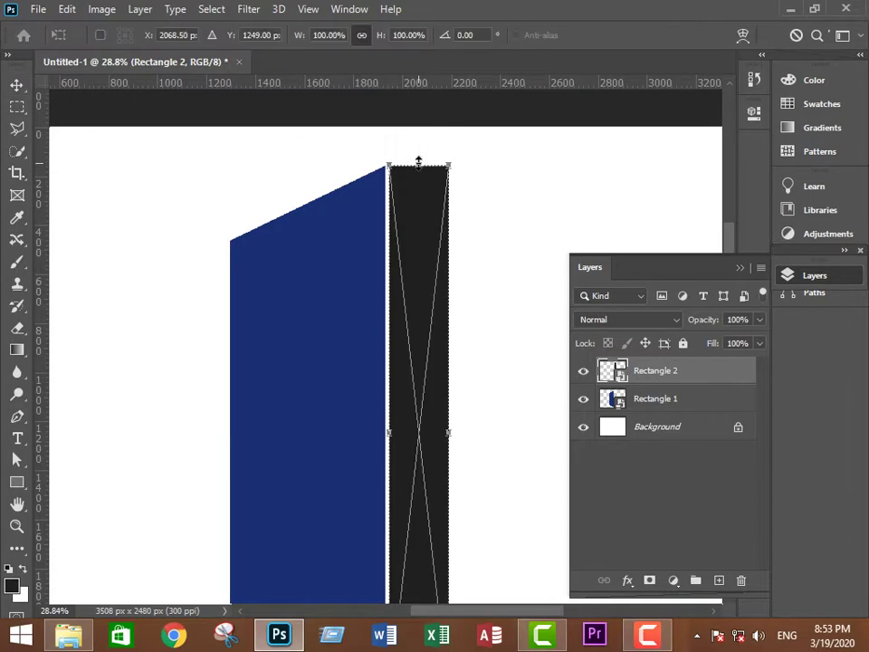
{"action": "left_click_drag", "start_coordinate": [420, 165], "coordinate": [416, 165]}
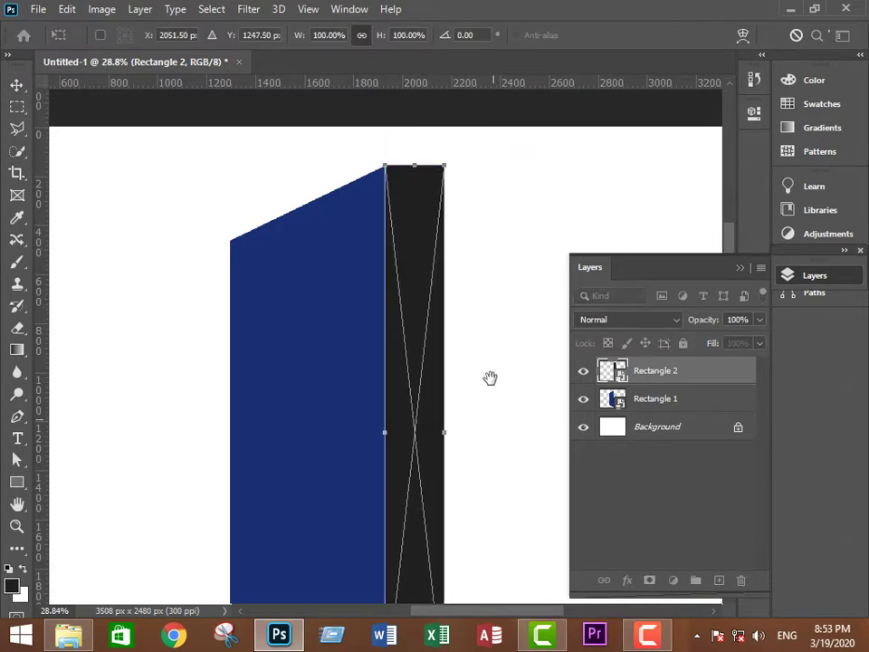
{"action": "scroll", "coordinate": [364, 558], "scroll_direction": "down", "scroll_amount": 3}
{"action": "scroll", "coordinate": [391, 529], "scroll_direction": "up", "scroll_amount": 3}
{"action": "scroll", "coordinate": [275, 543], "scroll_direction": "up", "scroll_amount": 2}
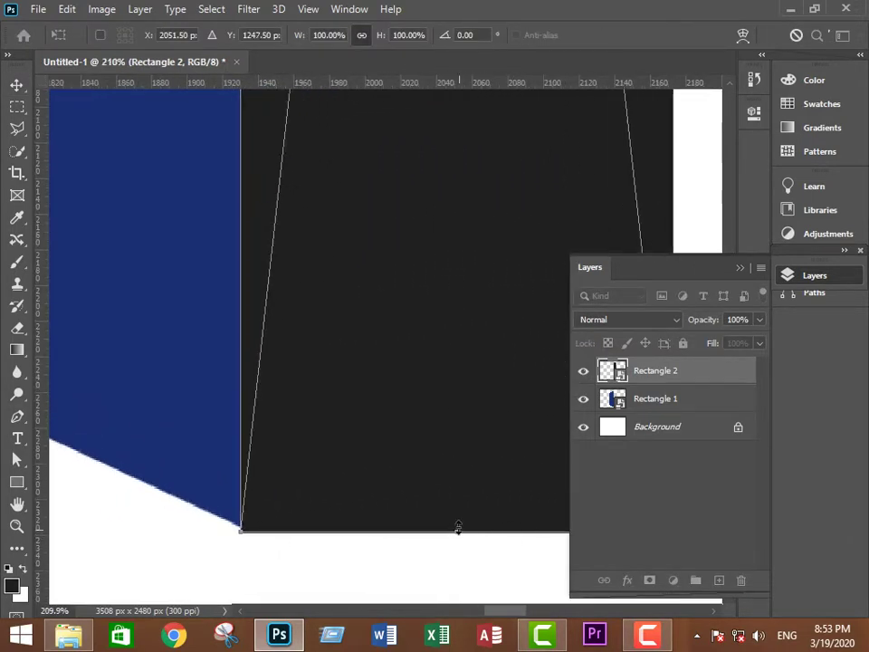
{"action": "left_click_drag", "start_coordinate": [455, 532], "coordinate": [457, 526]}
{"action": "left_click", "coordinate": [331, 380]}
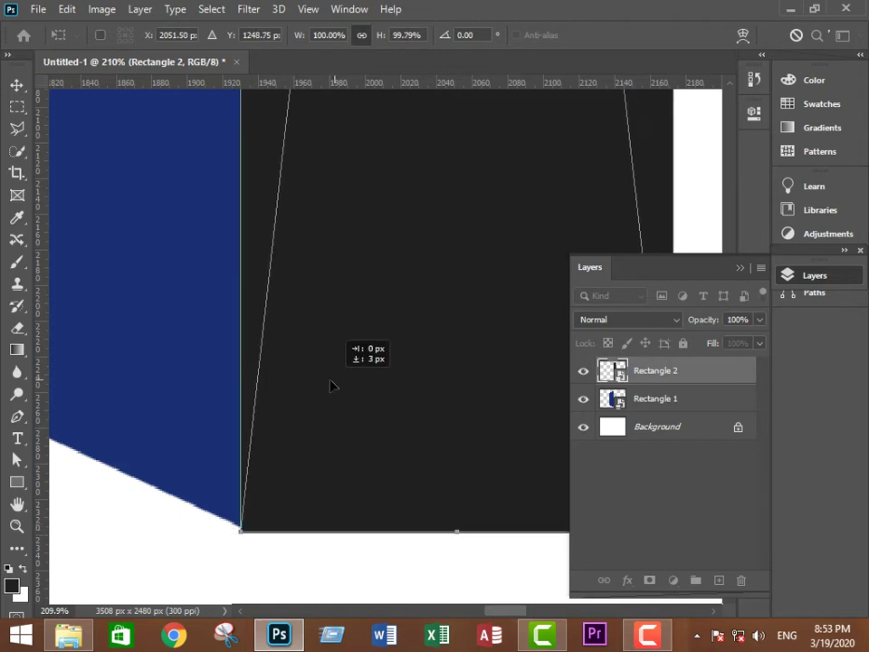
{"action": "scroll", "coordinate": [331, 380], "scroll_direction": "down", "scroll_amount": 5}
{"action": "scroll", "coordinate": [388, 300], "scroll_direction": "down", "scroll_amount": 5}
{"action": "scroll", "coordinate": [54, 175], "scroll_direction": "up", "scroll_amount": 1}
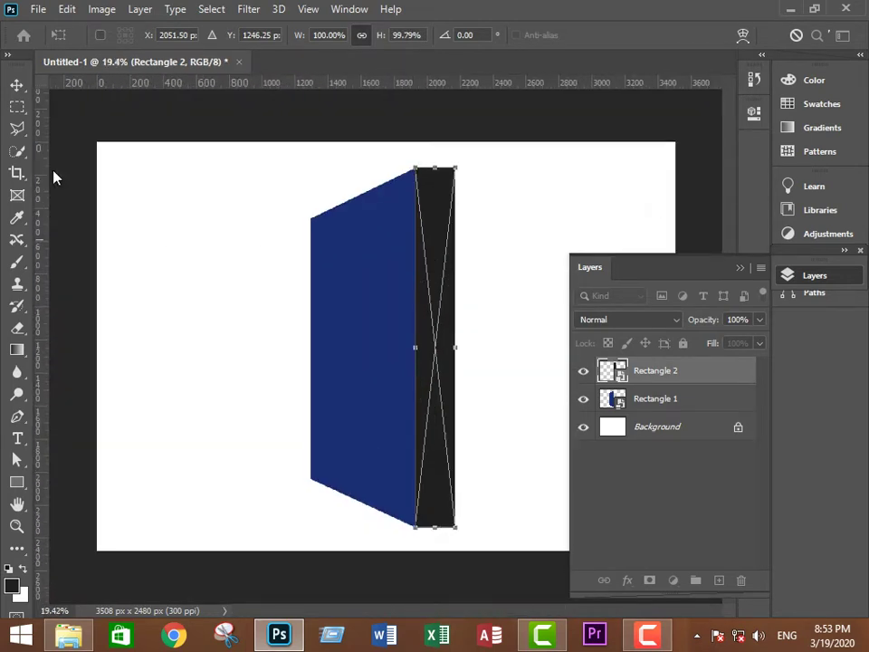
{"action": "key", "text": "Return"}
{"action": "scroll", "coordinate": [389, 349], "scroll_direction": "down", "scroll_amount": 1}
Step: Add a layer mask to Rectangle 1 and enlarge the brush to about 43
{"action": "left_click", "coordinate": [664, 398]}
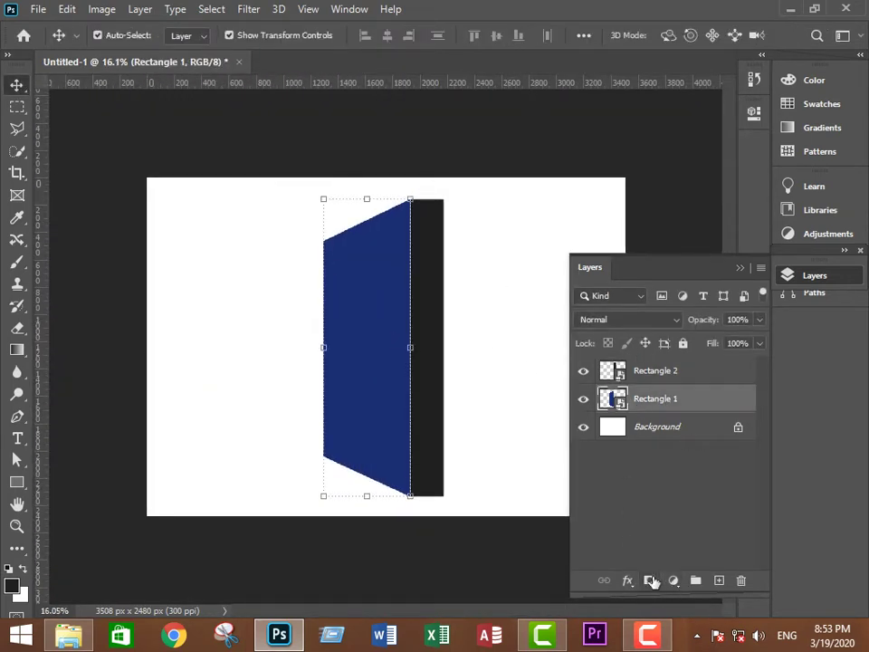
{"action": "left_click", "coordinate": [649, 579]}
{"action": "key", "text": "b"}
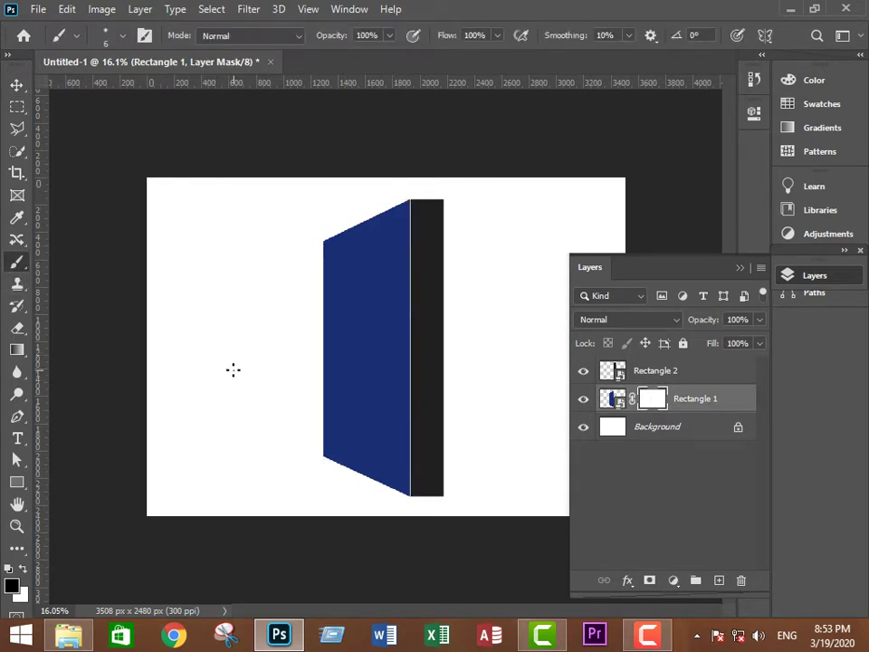
{"action": "left_click_drag", "start_coordinate": [232, 363], "coordinate": [258, 410]}
{"action": "left_click_drag", "start_coordinate": [209, 374], "coordinate": [213, 380]}
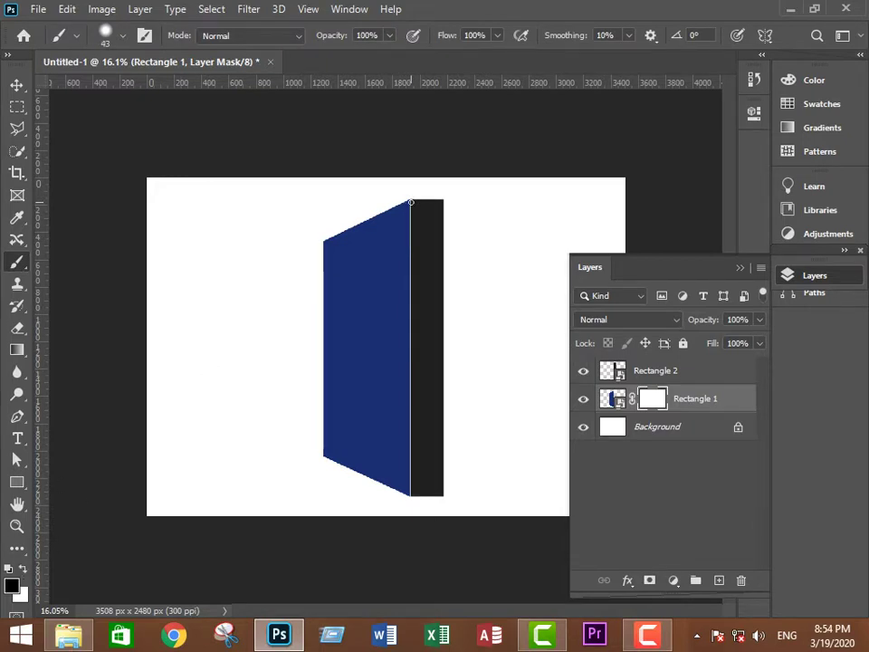
Step: Paint black to hide a thin strip along the cover's right edge, then white to restore it
{"action": "left_click", "coordinate": [406, 493], "text": "shift"}
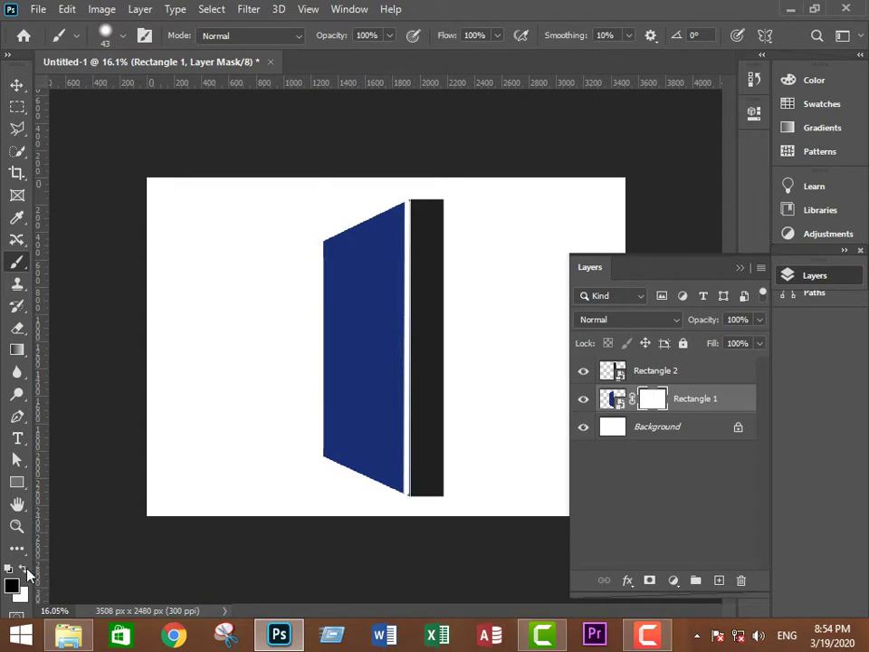
{"action": "left_click", "coordinate": [24, 569]}
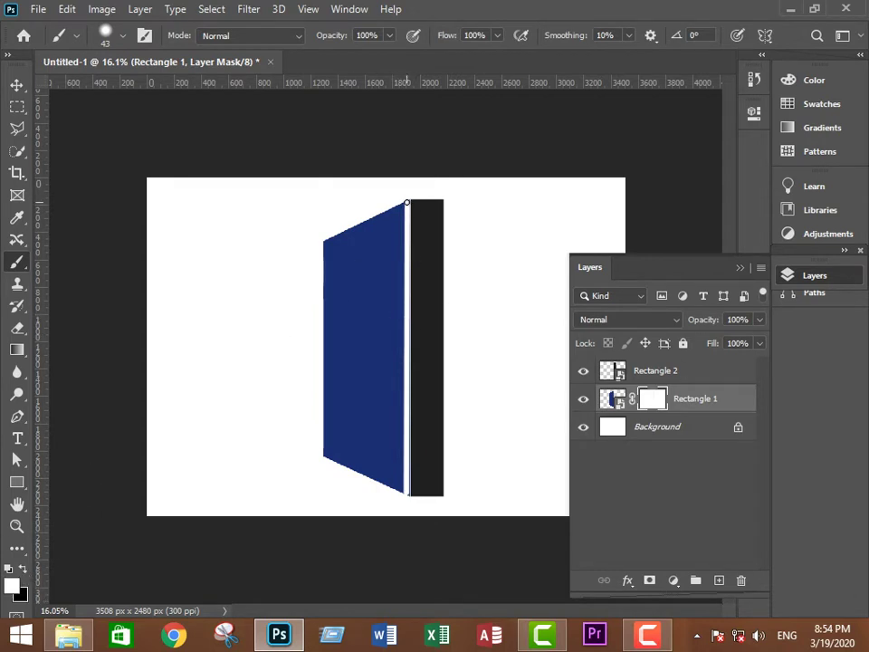
{"action": "left_click", "coordinate": [404, 494], "text": "shift"}
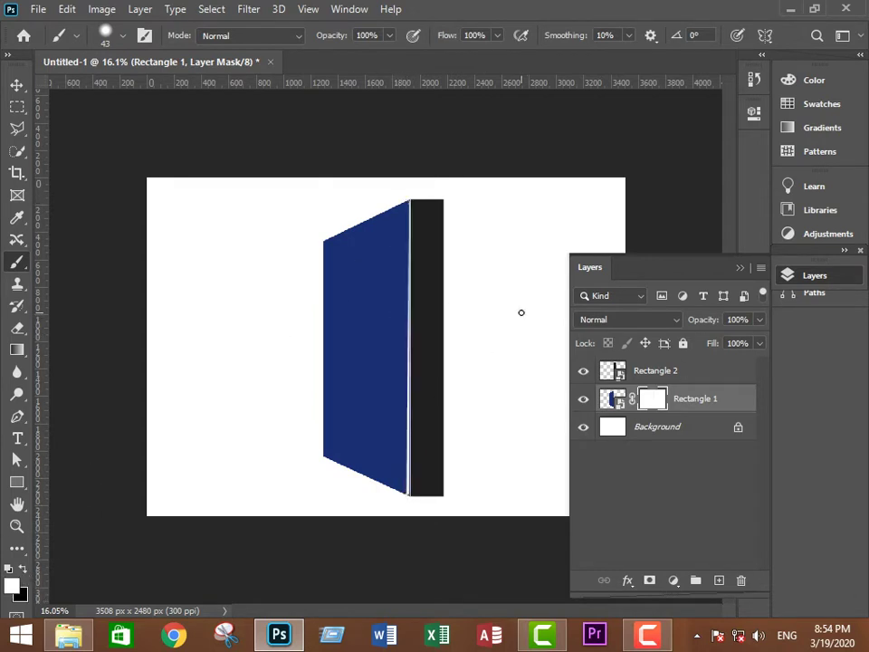
{"action": "key", "text": "ctrl+minus"}
Step: On a new layer, shade the blue cover with a gradient lighter toward its left edge
{"action": "key", "text": "ctrl+shift+alt+n"}
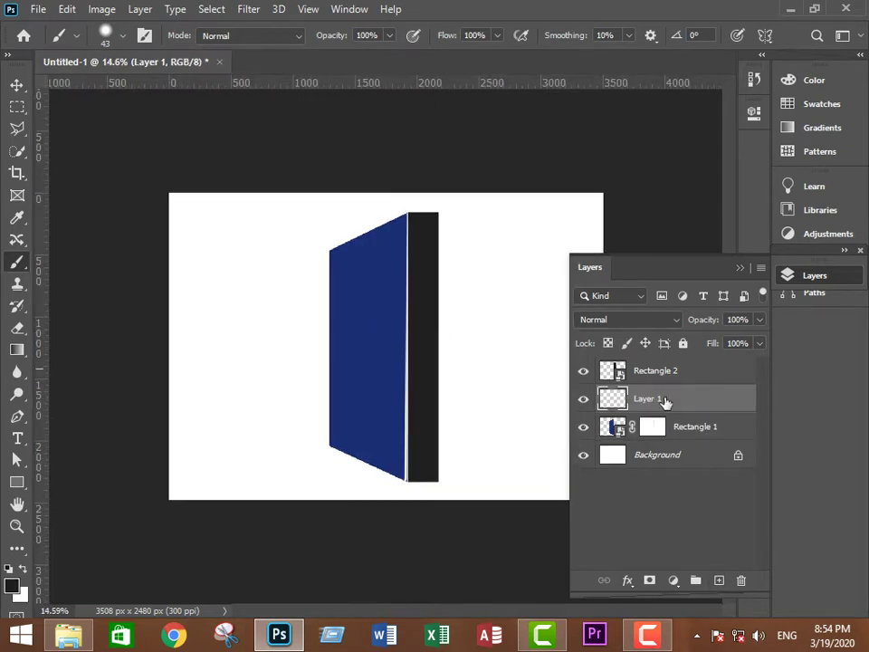
{"action": "left_click", "coordinate": [612, 426], "text": "ctrl"}
{"action": "key", "text": "g"}
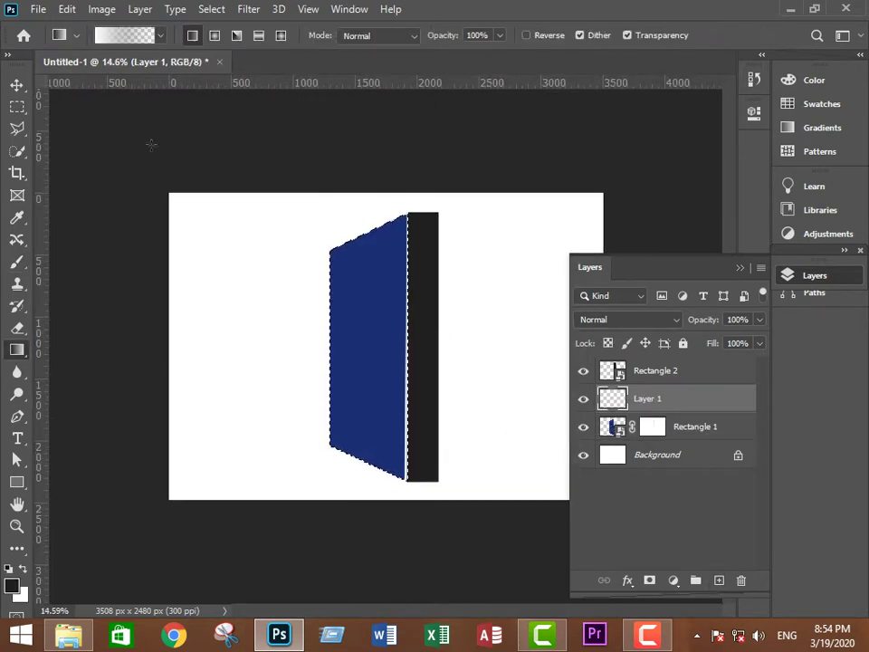
{"action": "left_click_drag", "start_coordinate": [199, 335], "coordinate": [366, 342]}
Step: Add a blank white mask to the spine layer Rectangle 2 and set black as brush colour
{"action": "left_click", "coordinate": [642, 373]}
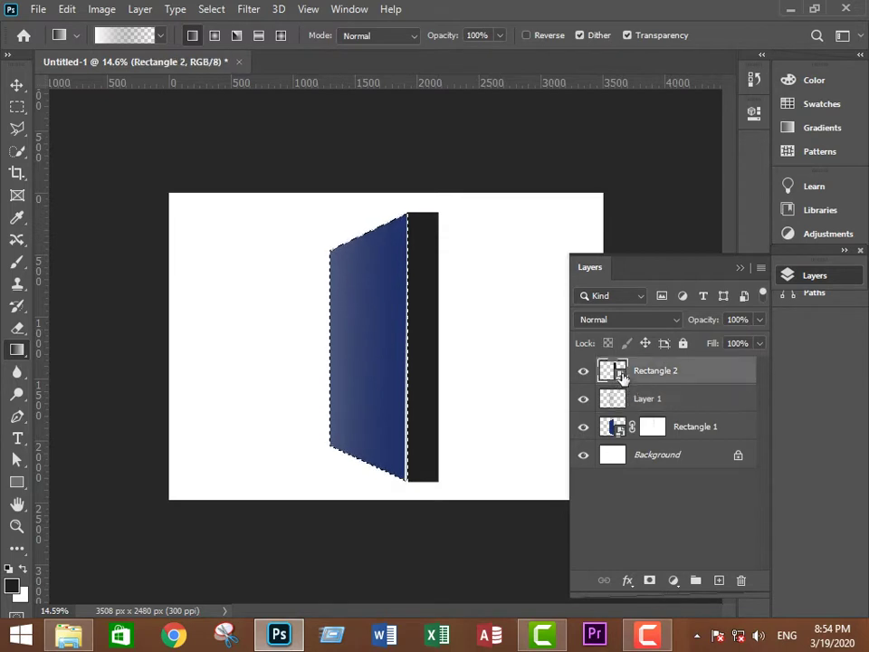
{"action": "key", "text": "ctrl+alt+m"}
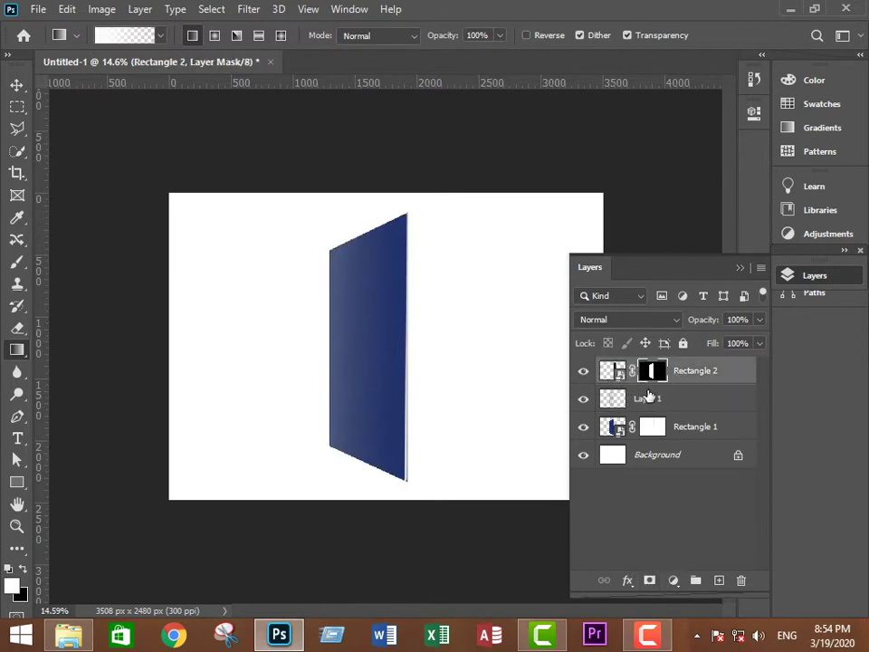
{"action": "key", "text": "ctrl+z"}
{"action": "key", "text": "ctrl+d"}
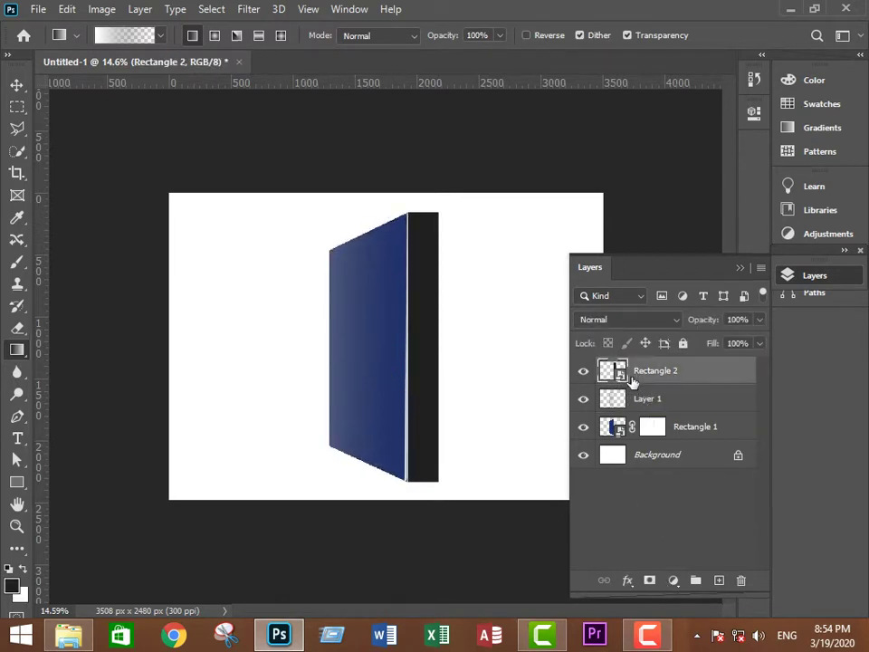
{"action": "key", "text": "ctrl+alt+m"}
{"action": "key", "text": "b"}
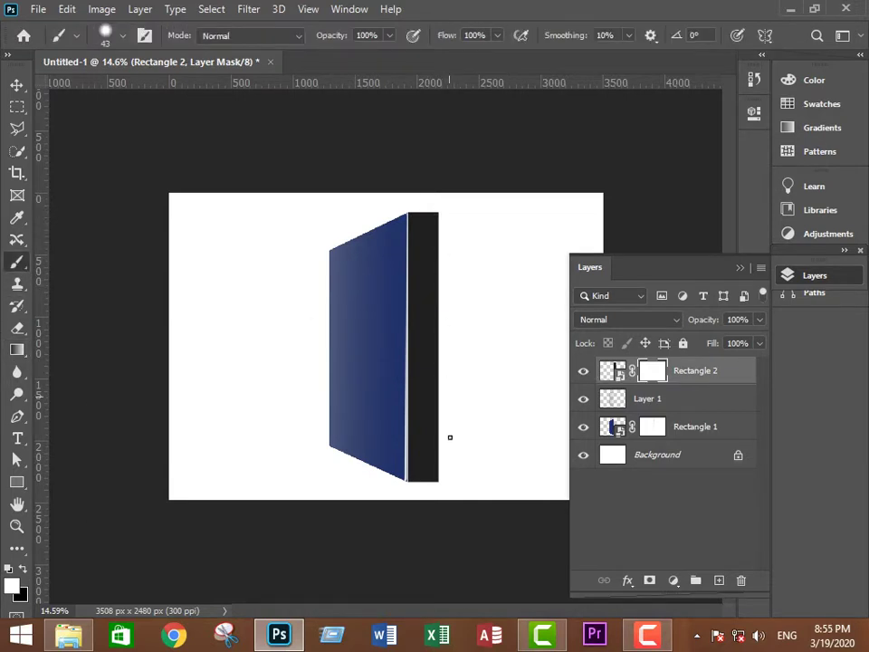
{"action": "left_click", "coordinate": [22, 572]}
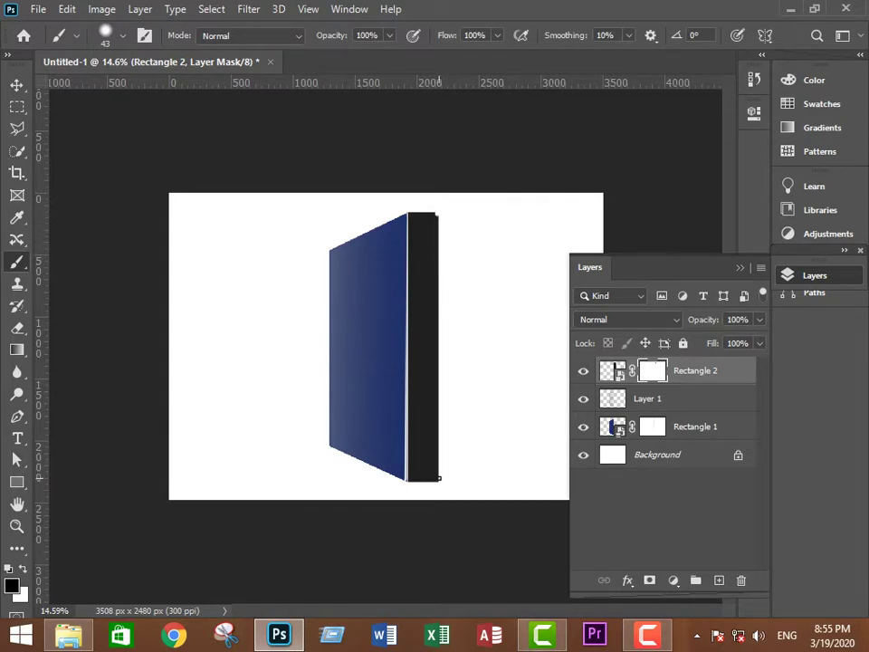
{"action": "scroll", "coordinate": [498, 429], "scroll_direction": "down", "scroll_amount": 1}
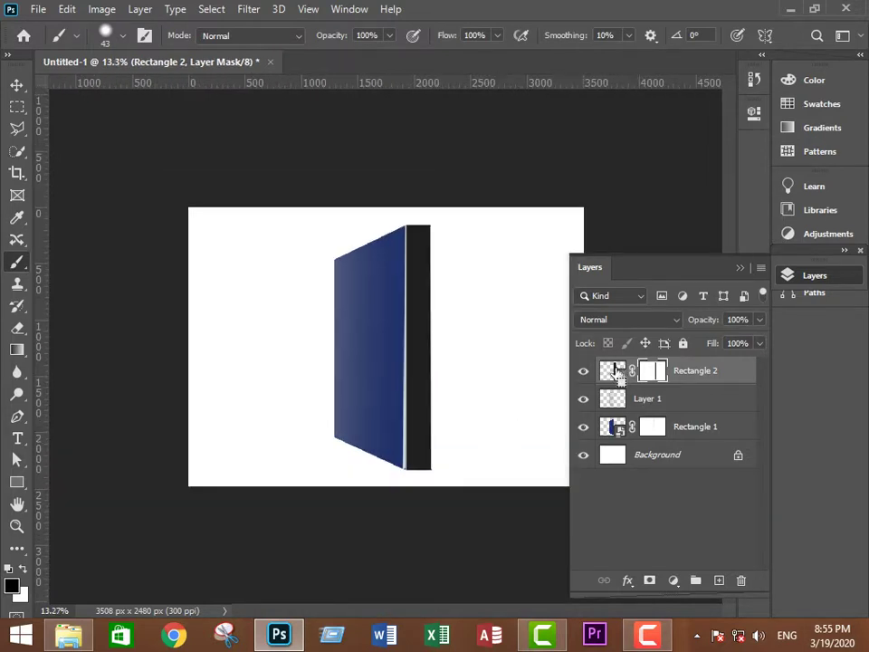
Step: On new Layer 2, fill the spine's selection with a soft gradient, then deselect
{"action": "left_click", "coordinate": [615, 371], "text": "ctrl"}
{"action": "left_click", "coordinate": [718, 579]}
{"action": "left_click", "coordinate": [17, 350]}
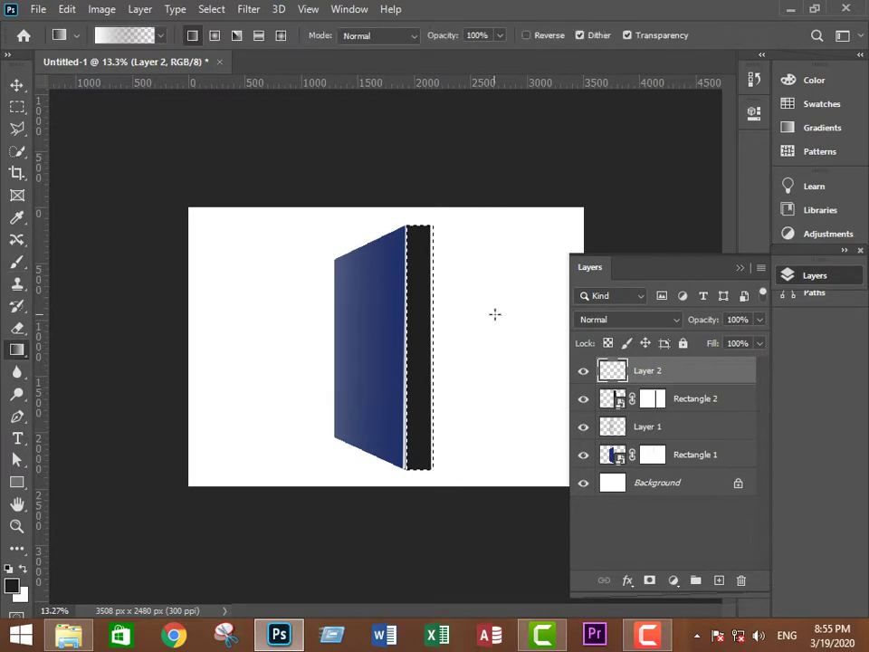
{"action": "left_click_drag", "start_coordinate": [491, 348], "coordinate": [306, 374]}
{"action": "scroll", "coordinate": [460, 345], "scroll_direction": "down", "scroll_amount": 3}
{"action": "scroll", "coordinate": [459, 348], "scroll_direction": "up", "scroll_amount": 2}
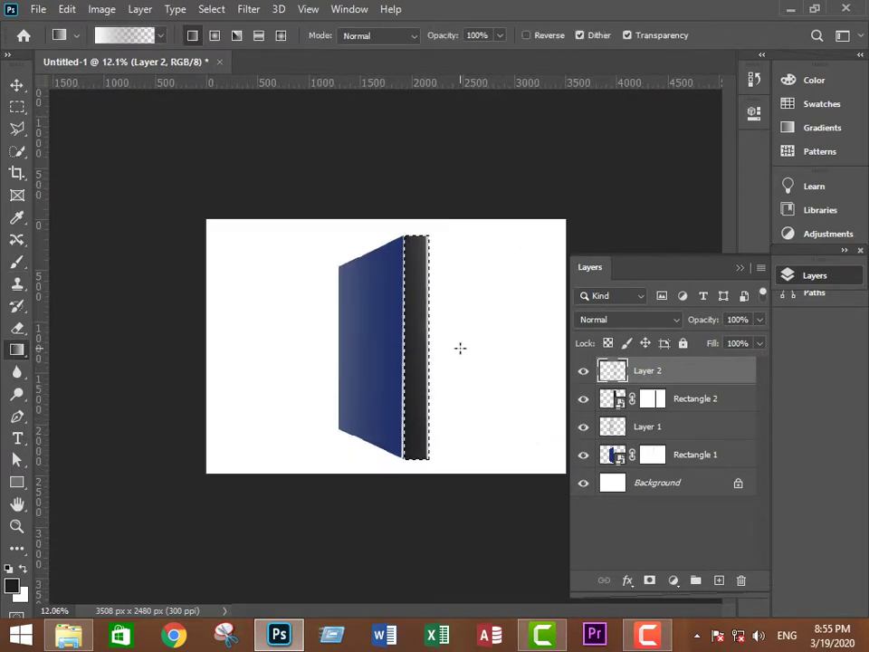
{"action": "key", "text": "ctrl+d"}
{"action": "scroll", "coordinate": [436, 353], "scroll_direction": "down", "scroll_amount": 1}
{"action": "scroll", "coordinate": [256, 392], "scroll_direction": "up", "scroll_amount": 4}
Step: On a new Layer 3, paint an 81 px black stroke under the cover and spine
{"action": "left_click", "coordinate": [719, 579]}
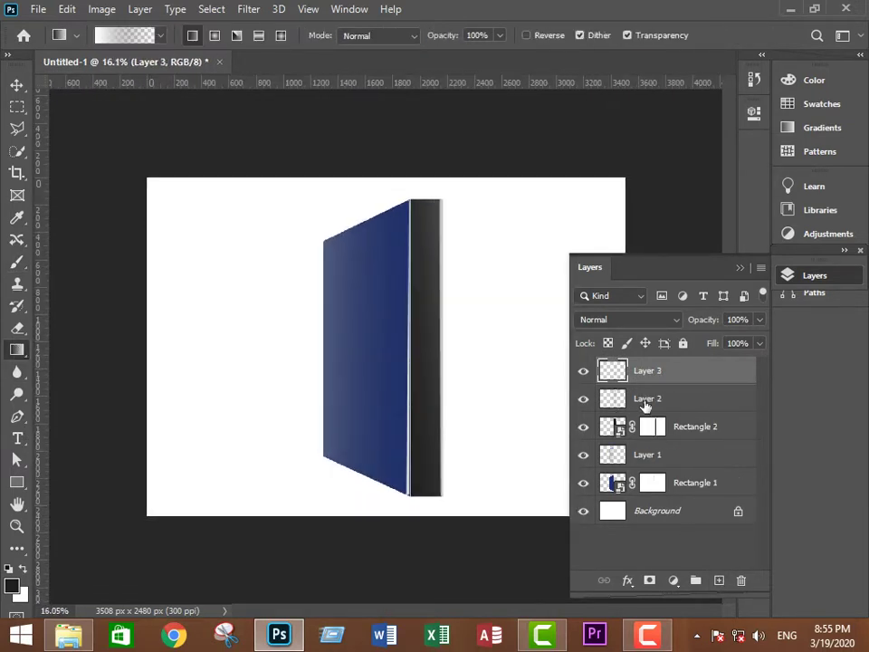
{"action": "left_click", "coordinate": [16, 262]}
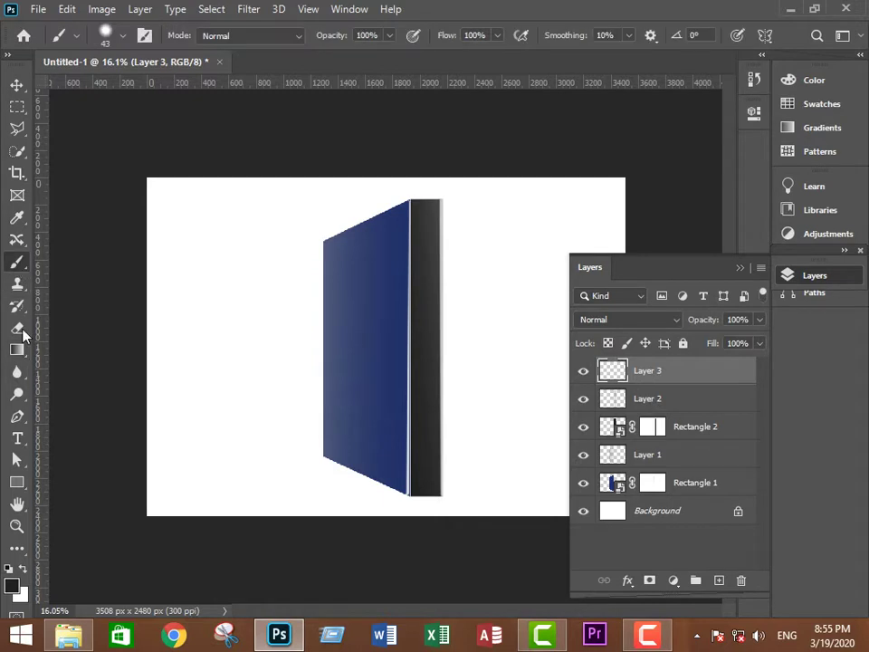
{"action": "left_click", "coordinate": [250, 444], "text": "alt"}
{"action": "left_click_drag", "start_coordinate": [242, 441], "coordinate": [249, 449]}
{"action": "left_click", "coordinate": [404, 501], "text": "shift"}
{"action": "key", "text": "ctrl+z"}
{"action": "left_click", "coordinate": [409, 499], "text": "shift"}
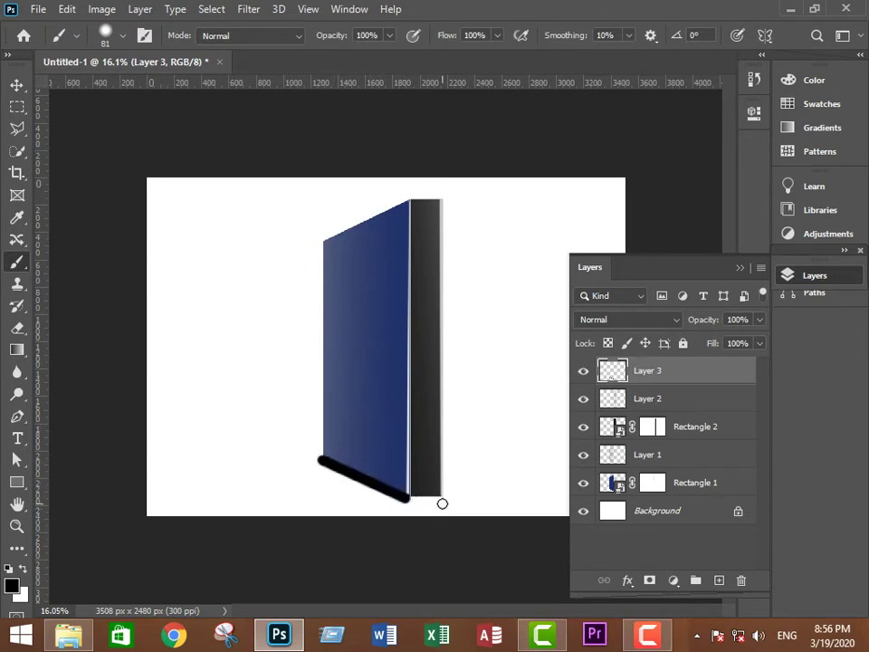
{"action": "left_click", "coordinate": [442, 503], "text": "shift"}
{"action": "key", "text": "ctrl+minus"}
Step: Apply a Gaussian Blur of about 23.5 px to the black stroke
{"action": "left_click", "coordinate": [247, 9]}
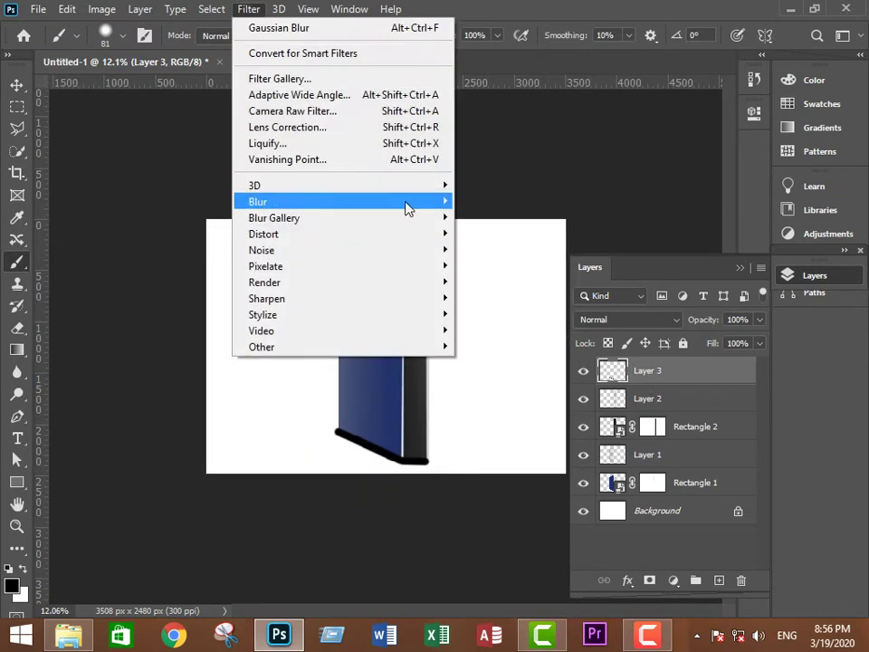
{"action": "left_click", "coordinate": [507, 265]}
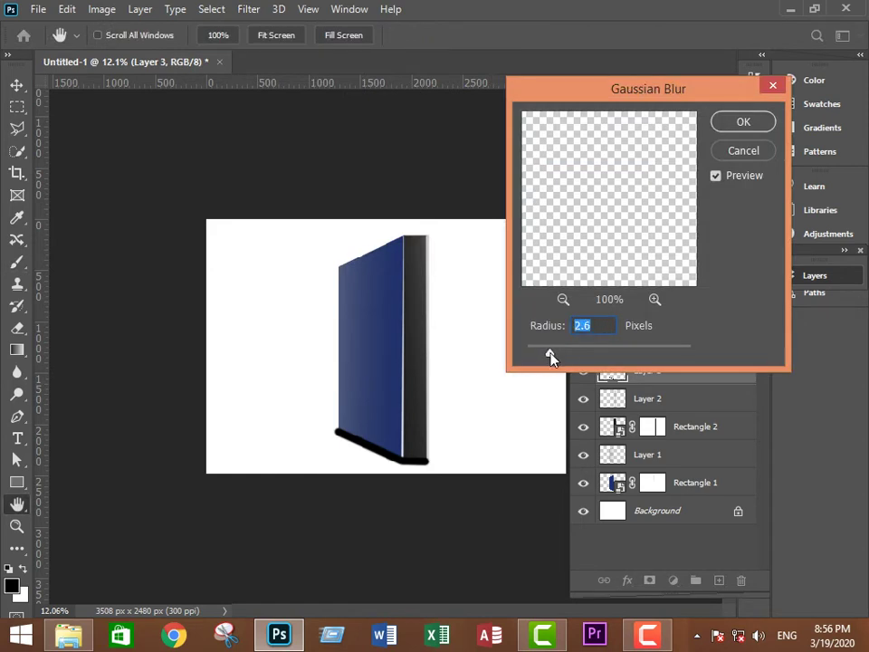
{"action": "left_click_drag", "start_coordinate": [576, 355], "coordinate": [587, 355]}
{"action": "left_click", "coordinate": [562, 299]}
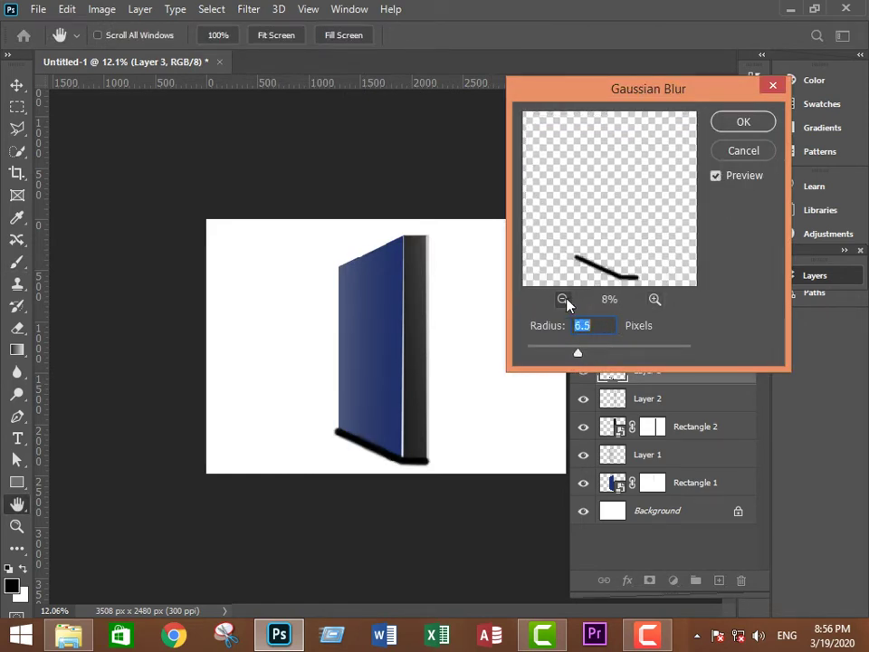
{"action": "left_click_drag", "start_coordinate": [582, 353], "coordinate": [600, 355]}
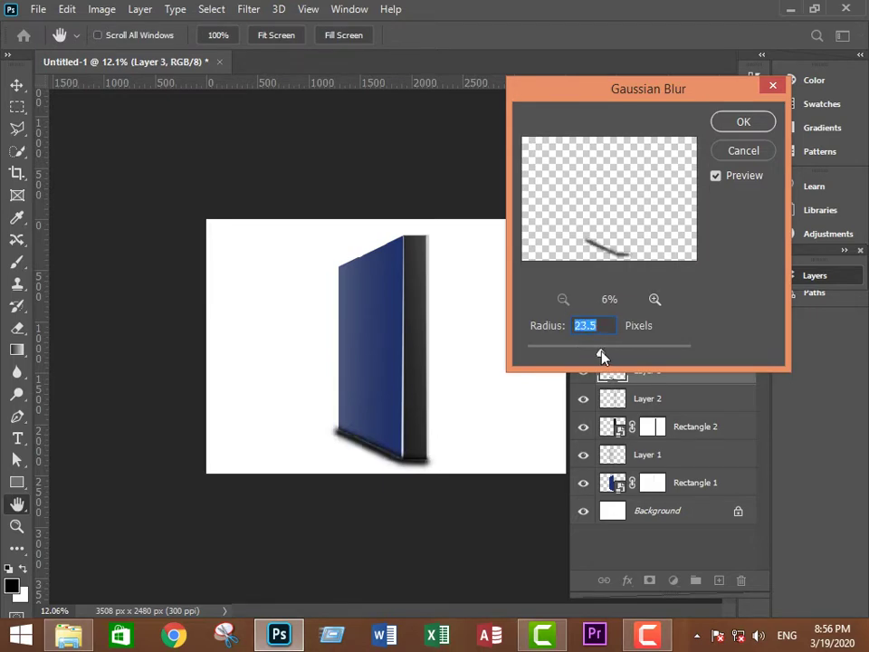
{"action": "left_click", "coordinate": [742, 127]}
Step: Set the shadow layer's opacity to 90%
{"action": "left_click", "coordinate": [734, 318]}
{"action": "type", "text": "81"}
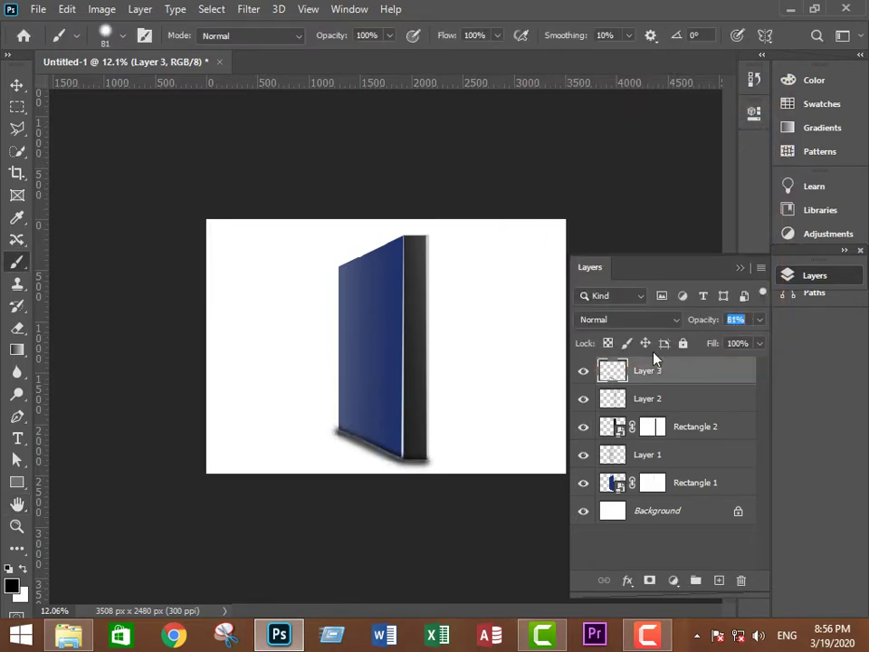
{"action": "scroll", "coordinate": [354, 528], "scroll_direction": "up", "scroll_amount": 2}
{"action": "scroll", "coordinate": [354, 528], "scroll_direction": "up", "scroll_amount": 1}
{"action": "scroll", "coordinate": [398, 382], "scroll_direction": "up", "scroll_amount": 1}
{"action": "left_click_drag", "start_coordinate": [703, 320], "coordinate": [711, 320]}
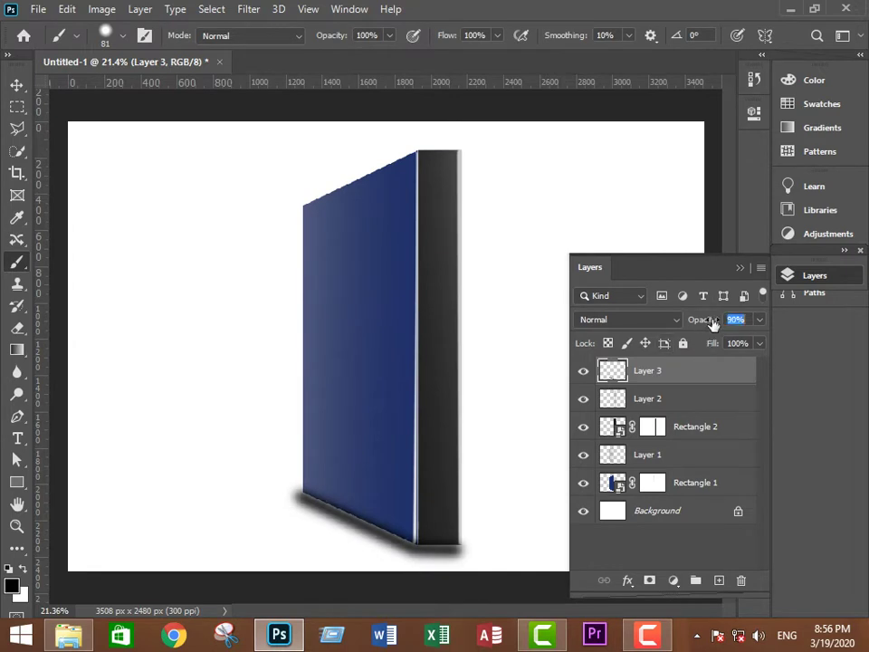
{"action": "scroll", "coordinate": [334, 512], "scroll_direction": "down", "scroll_amount": 2}
{"action": "scroll", "coordinate": [334, 512], "scroll_direction": "up", "scroll_amount": 1}
Step: With a 39 px brush, mask out the light edge along the cover's bottom
{"action": "left_click", "coordinate": [652, 482]}
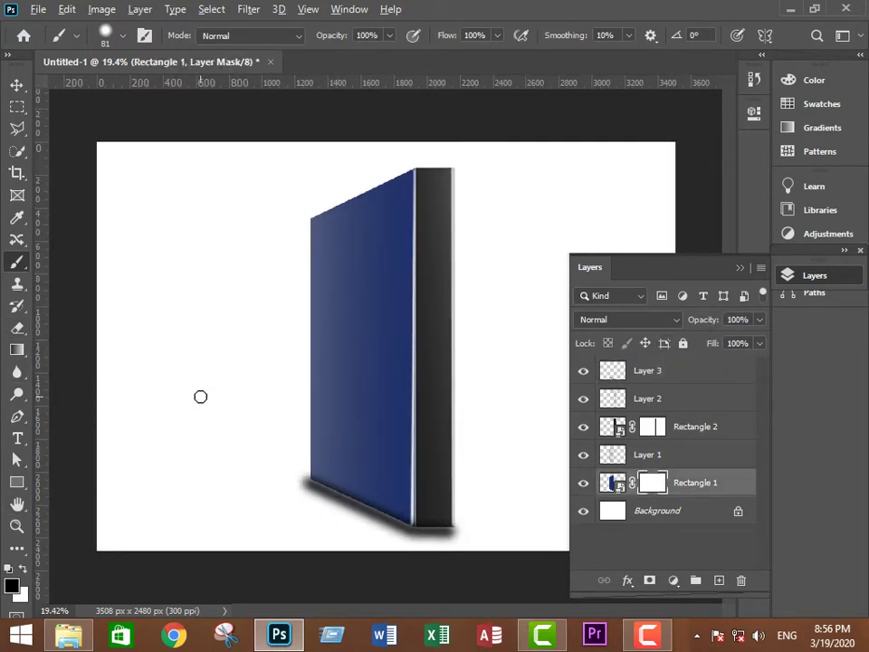
{"action": "key", "text": "bracketleft"}
{"action": "key", "text": "bracketleft"}
{"action": "key", "text": "bracketleft"}
{"action": "left_click", "coordinate": [413, 525], "text": "shift"}
{"action": "scroll", "coordinate": [450, 540], "scroll_direction": "down", "scroll_amount": 1, "text": "alt"}
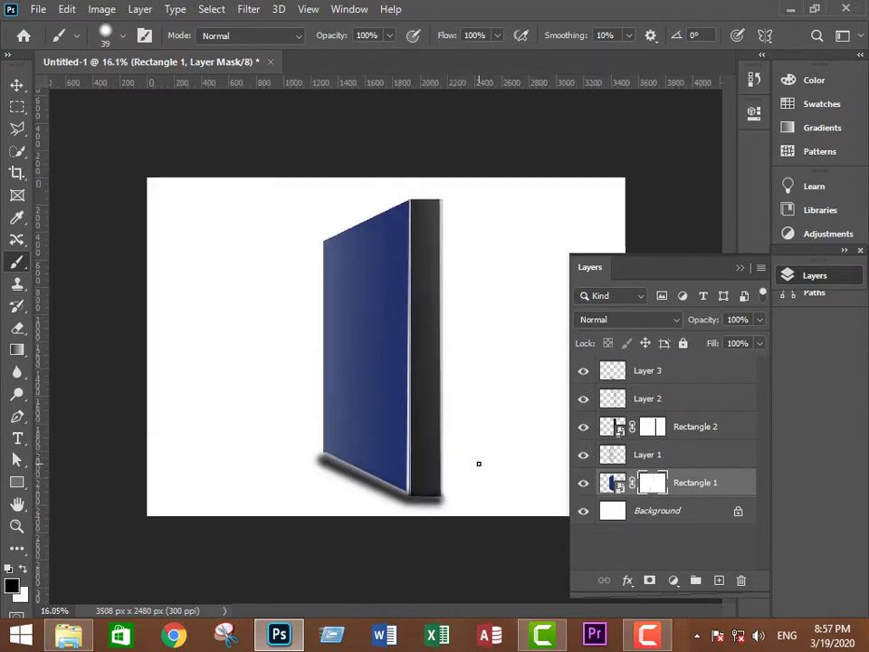
{"action": "scroll", "coordinate": [478, 462], "scroll_direction": "down", "scroll_amount": 2, "text": "alt"}
{"action": "scroll", "coordinate": [390, 419], "scroll_direction": "down", "scroll_amount": 1, "text": "alt"}
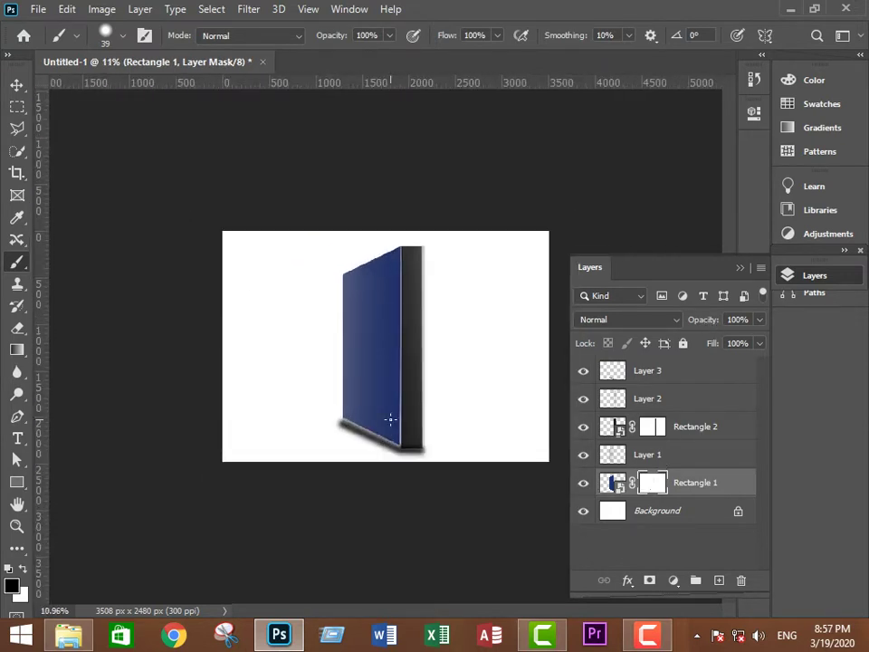
{"action": "scroll", "coordinate": [390, 419], "scroll_direction": "down", "scroll_amount": 1, "text": "alt"}
{"action": "scroll", "coordinate": [405, 419], "scroll_direction": "up", "scroll_amount": 3, "text": "alt"}
Step: Target the spine's mask, then switch to the Move tool and select the blue cover layer
{"action": "left_click", "coordinate": [653, 426]}
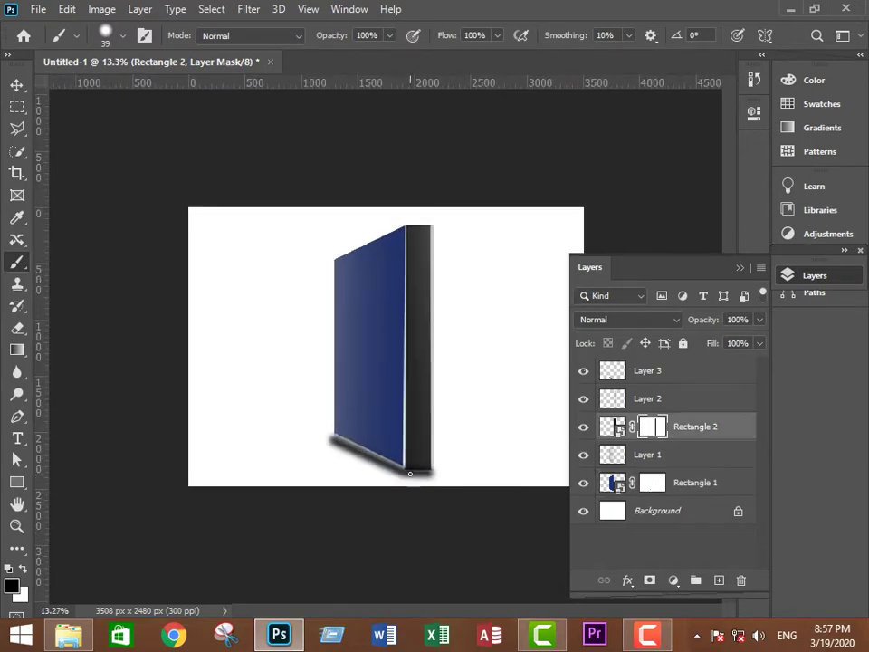
{"action": "scroll", "coordinate": [432, 469], "scroll_direction": "down", "scroll_amount": 1, "text": "alt"}
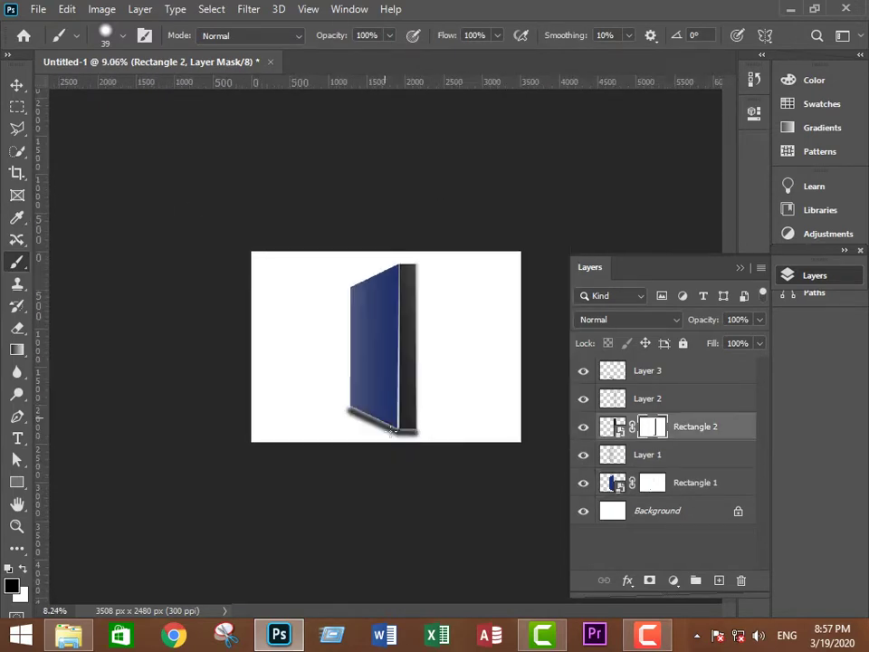
{"action": "scroll", "coordinate": [421, 411], "scroll_direction": "up", "scroll_amount": 5, "text": "alt"}
{"action": "scroll", "coordinate": [422, 410], "scroll_direction": "down", "scroll_amount": 1, "text": "alt"}
{"action": "scroll", "coordinate": [300, 366], "scroll_direction": "down", "scroll_amount": 1, "text": "alt"}
{"action": "scroll", "coordinate": [300, 366], "scroll_direction": "down", "scroll_amount": 1, "text": "alt"}
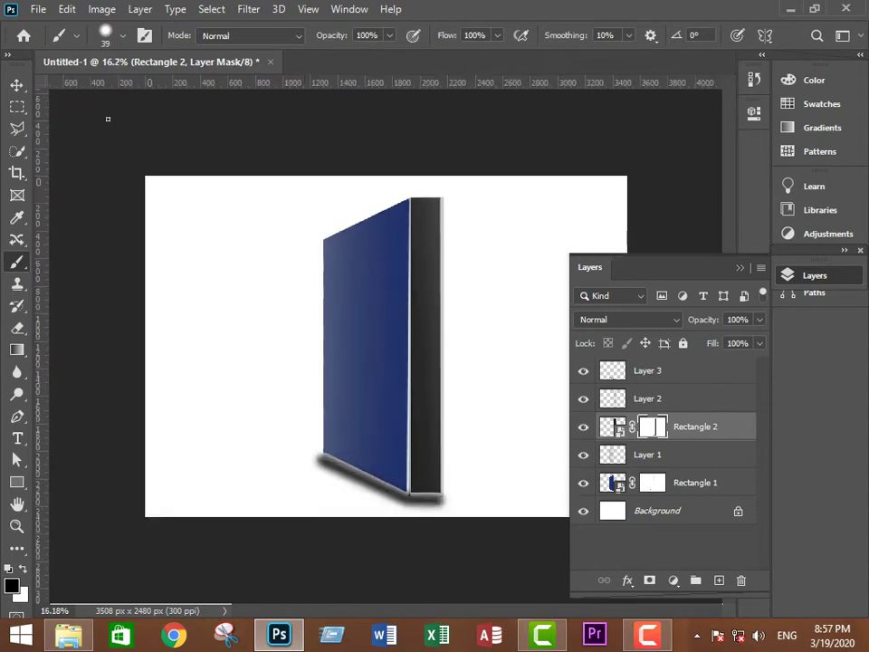
{"action": "left_click", "coordinate": [16, 85]}
{"action": "scroll", "coordinate": [374, 260], "scroll_direction": "down", "scroll_amount": 1, "text": "alt"}
{"action": "left_click", "coordinate": [613, 511]}
{"action": "left_click", "coordinate": [617, 484]}
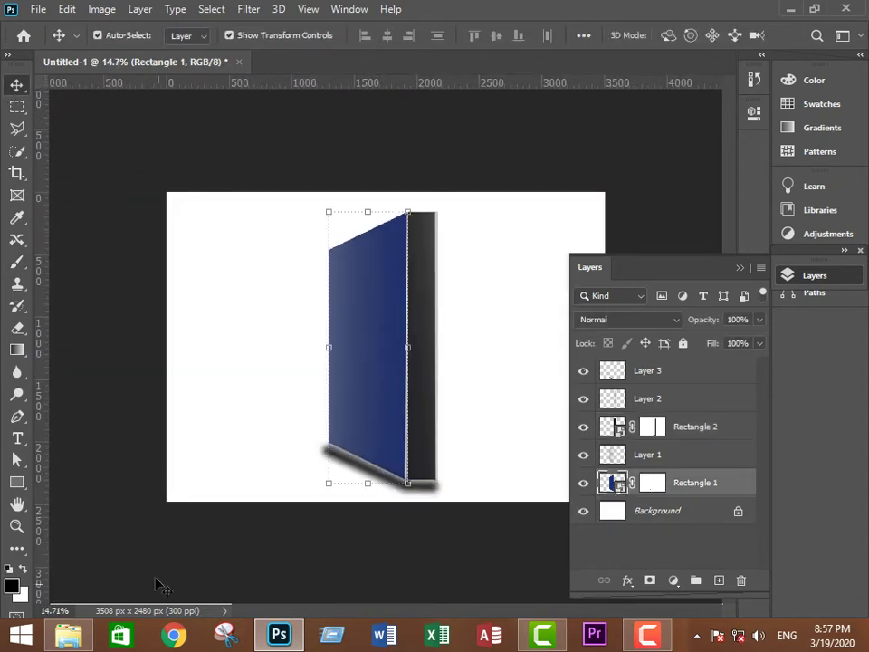
Step: Inside the spine smart object, add white (ffffff) text and rotate it to run up the spine
{"action": "double_click", "coordinate": [612, 421]}
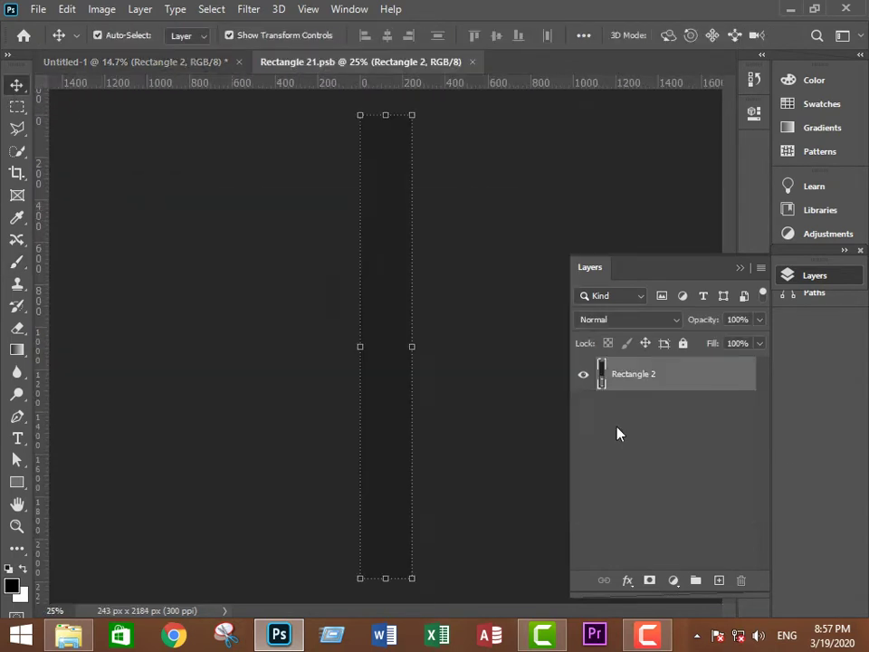
{"action": "left_click", "coordinate": [18, 438]}
{"action": "left_click", "coordinate": [385, 494]}
{"action": "type", "text": "sc"}
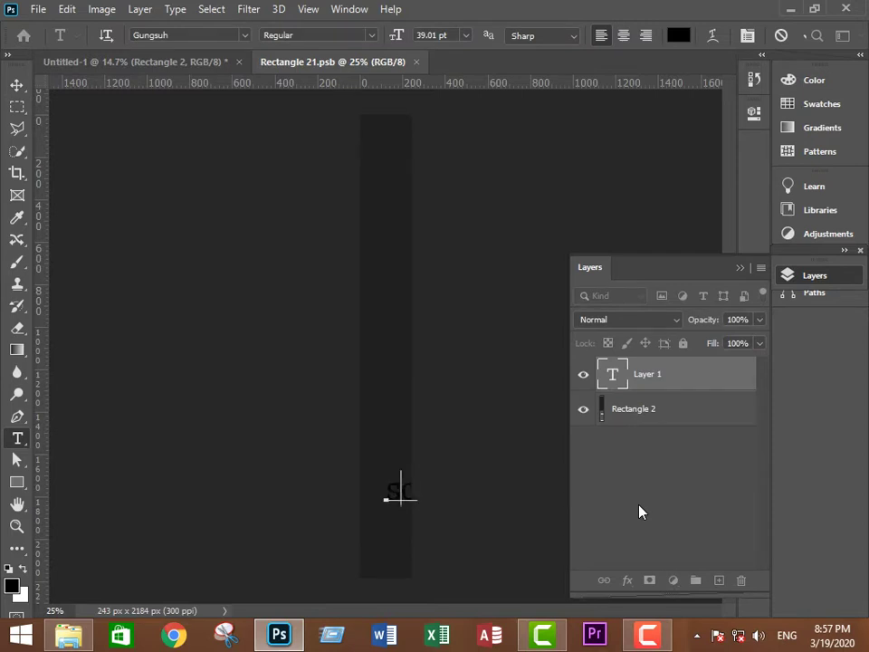
{"action": "left_click", "coordinate": [678, 36]}
{"action": "type", "text": "ffffff"}
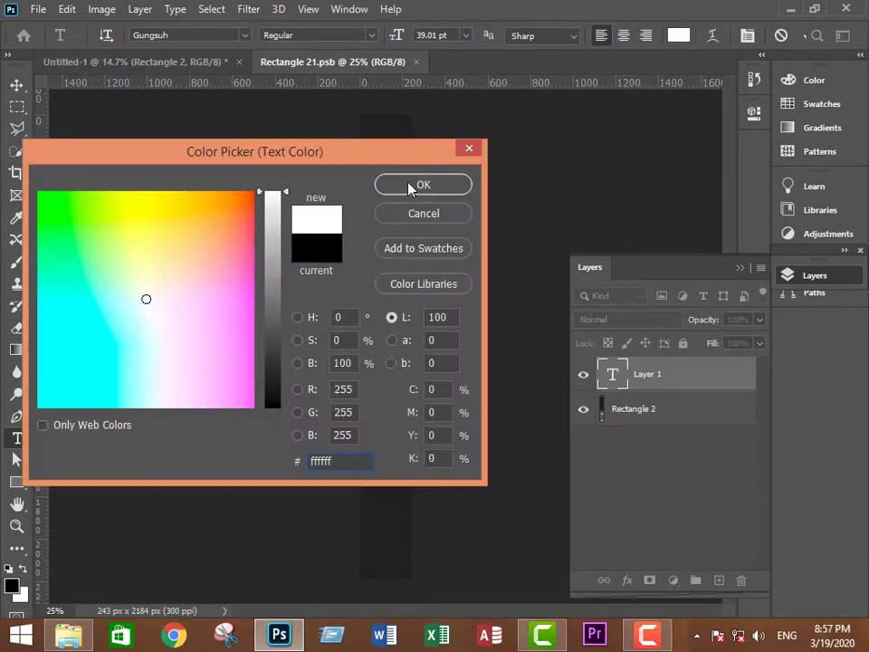
{"action": "left_click", "coordinate": [410, 186]}
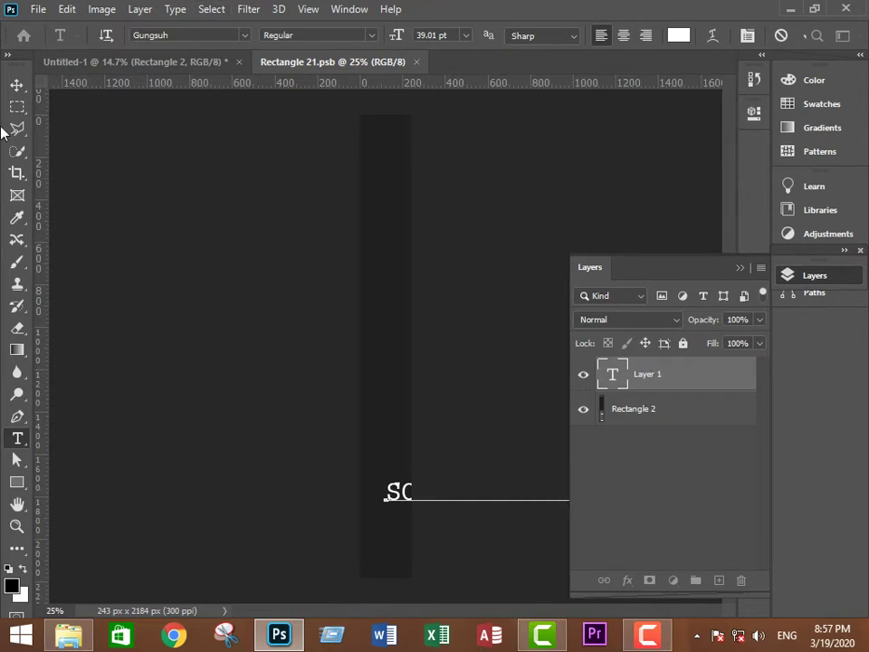
{"action": "left_click", "coordinate": [17, 84]}
{"action": "left_click_drag", "start_coordinate": [399, 492], "coordinate": [223, 467]}
{"action": "mouse_move", "coordinate": [434, 448]}
{"action": "left_mouse_down"}
{"action": "mouse_move", "coordinate": [376, 348]}
{"action": "mouse_move", "coordinate": [326, 416]}
{"action": "mouse_move", "coordinate": [385, 389]}
{"action": "left_mouse_up"}
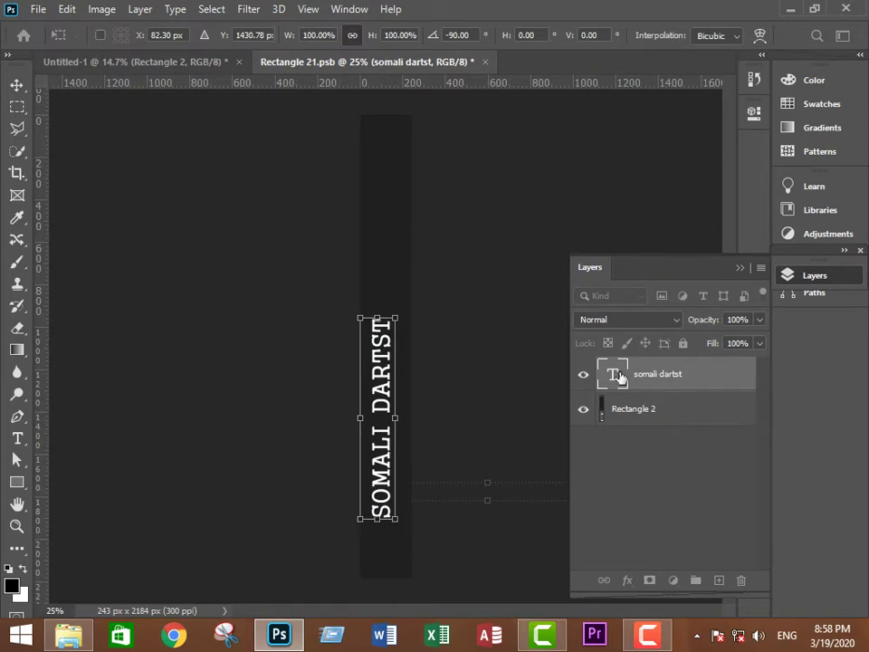
Step: Correct the spine text so it reads SOMALI ARTIST
{"action": "double_click", "coordinate": [615, 374]}
{"action": "left_click", "coordinate": [384, 322]}
{"action": "key", "text": "BackSpace"}
{"action": "key", "text": "BackSpace"}
{"action": "key", "text": "BackSpace"}
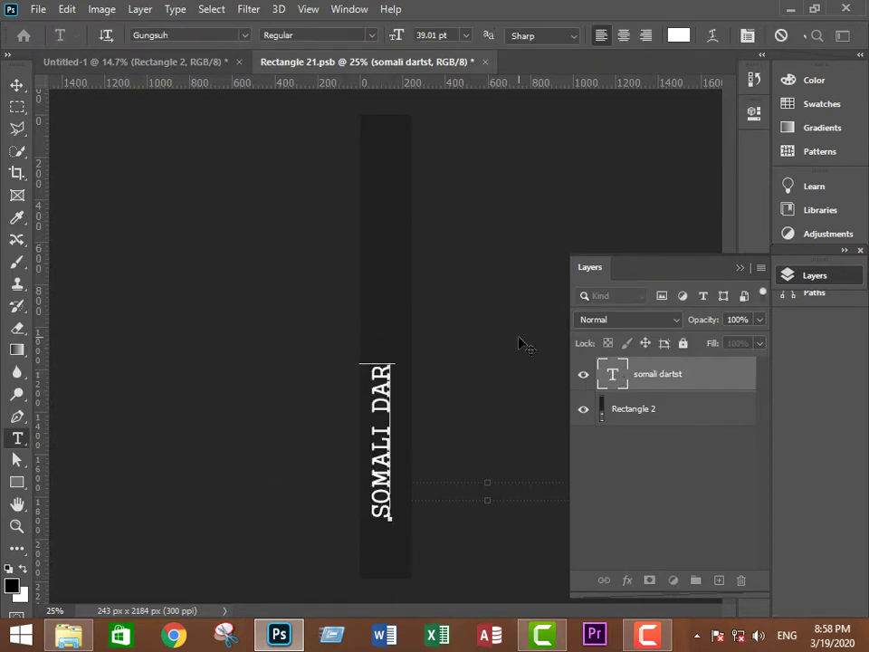
{"action": "key", "text": "BackSpace"}
{"action": "key", "text": "BackSpace"}
{"action": "type", "text": "ART"}
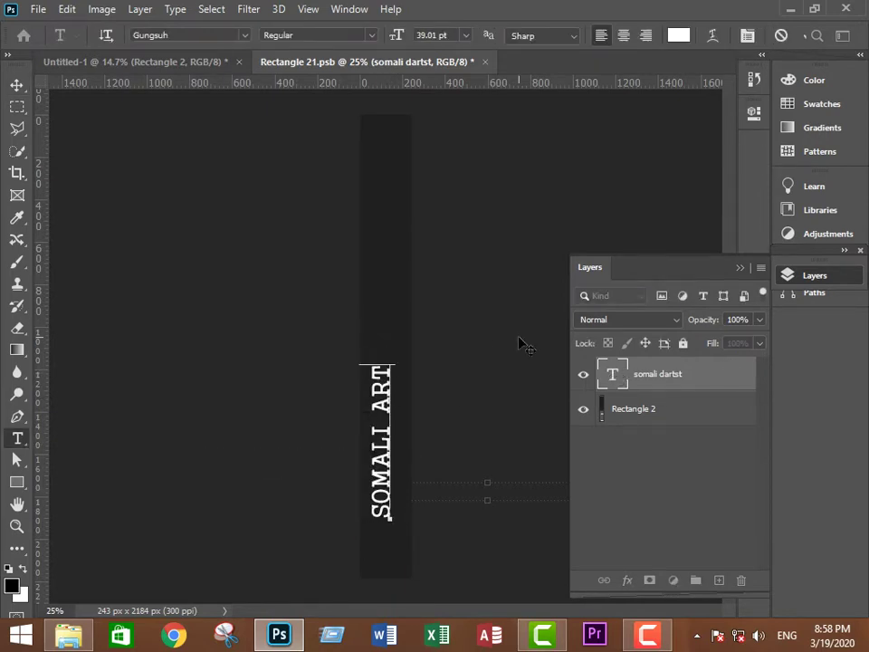
{"action": "type", "text": "IST"}
{"action": "left_click", "coordinate": [17, 84]}
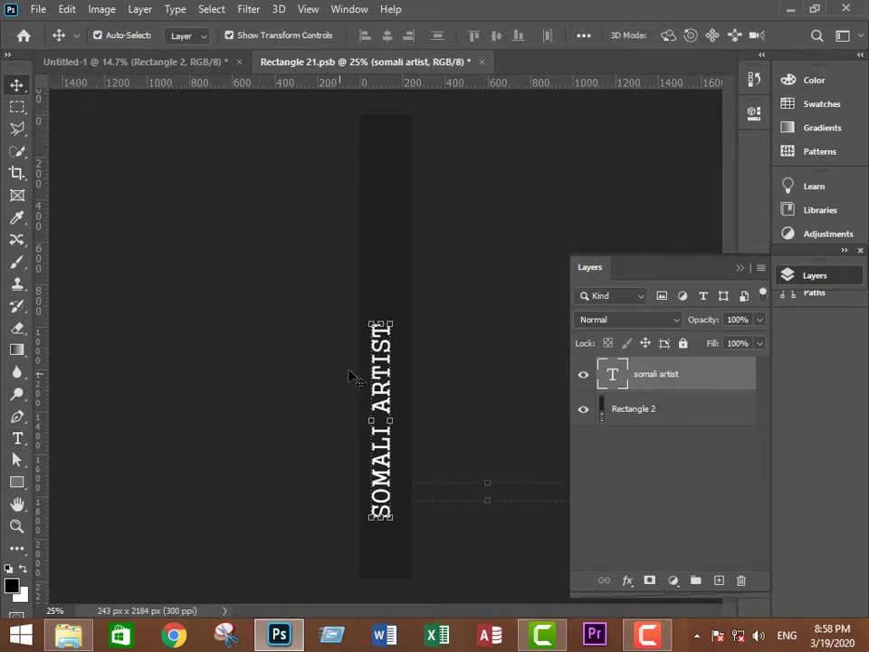
Step: Save the spine contents and return to the Untitled-1 mockup document
{"action": "left_click", "coordinate": [278, 334]}
{"action": "left_click", "coordinate": [38, 9]}
{"action": "left_click", "coordinate": [81, 199]}
{"action": "left_click", "coordinate": [136, 62]}
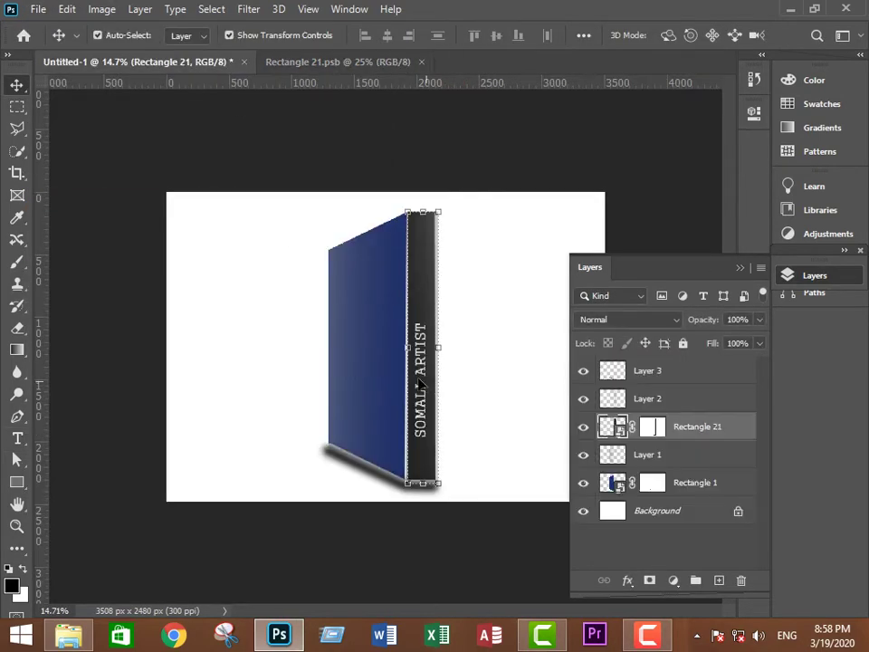
{"action": "scroll", "coordinate": [432, 426], "scroll_direction": "up", "scroll_amount": 1}
{"action": "scroll", "coordinate": [431, 426], "scroll_direction": "up", "scroll_amount": 1}
{"action": "scroll", "coordinate": [431, 426], "scroll_direction": "up", "scroll_amount": 1}
{"action": "scroll", "coordinate": [407, 382], "scroll_direction": "down", "scroll_amount": 1}
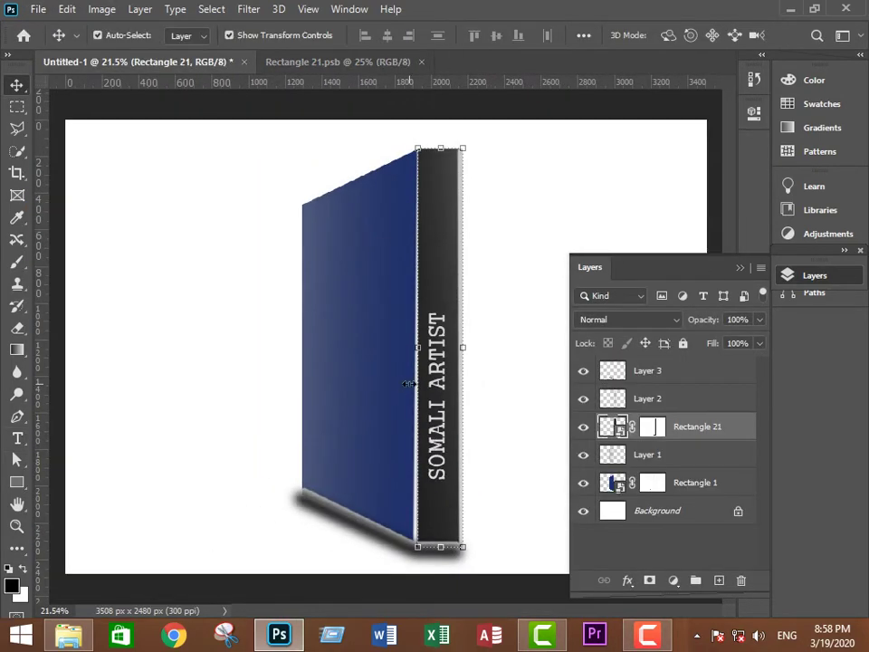
{"action": "scroll", "coordinate": [408, 382], "scroll_direction": "up", "scroll_amount": 1}
Step: Open the Rectangle 1 cover smart object and add a MOTION title near its top-left
{"action": "left_click", "coordinate": [618, 482]}
{"action": "double_click", "coordinate": [618, 483]}
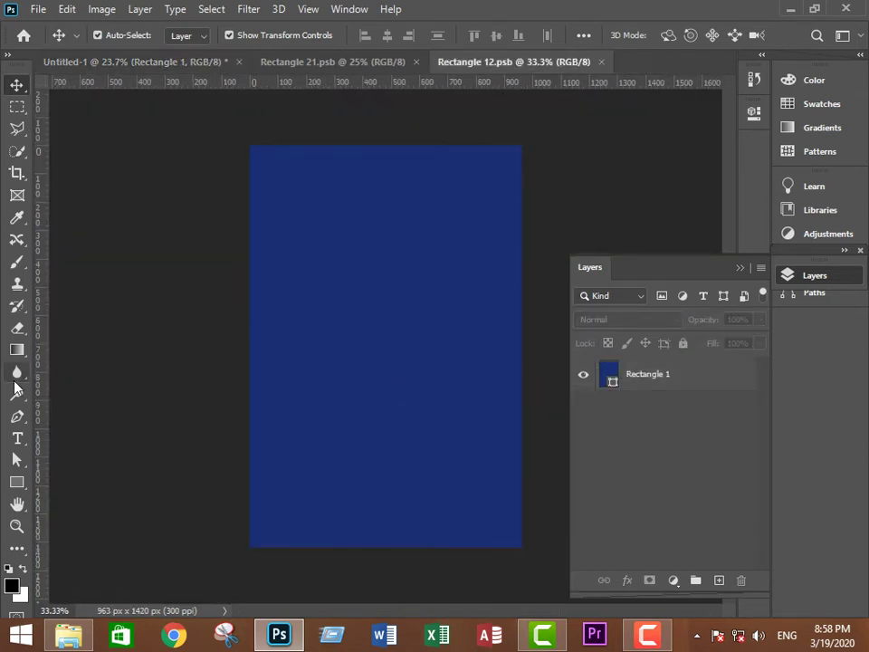
{"action": "key", "text": "t"}
{"action": "left_click", "coordinate": [315, 208]}
{"action": "type", "text": "MO"}
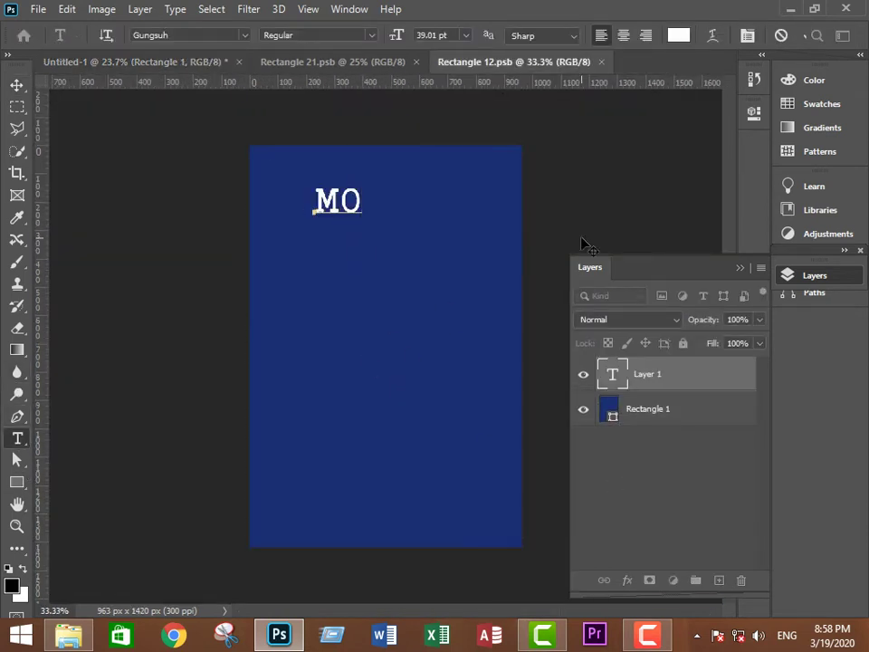
{"action": "type", "text": "TION"}
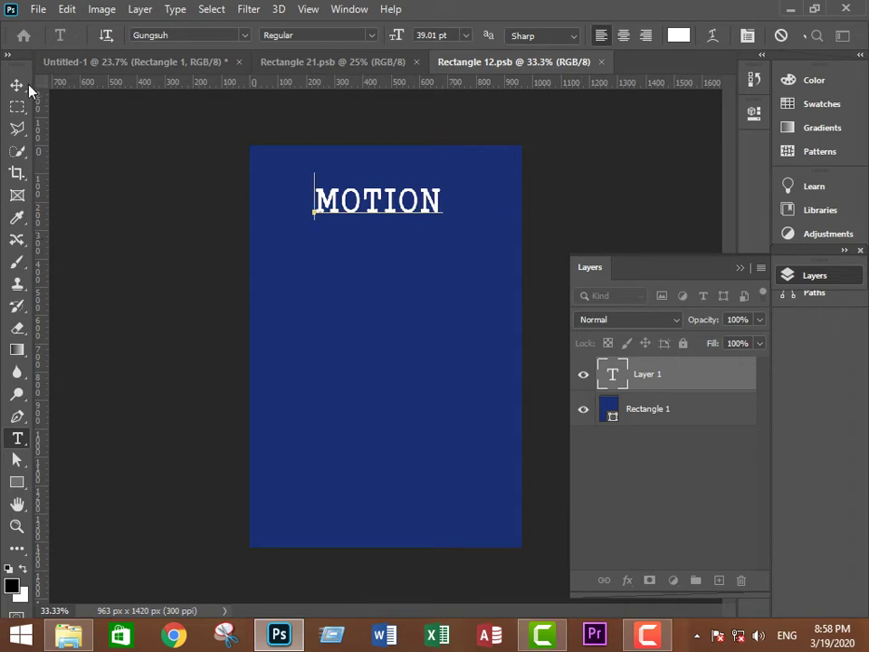
{"action": "left_click", "coordinate": [18, 86]}
{"action": "mouse_move", "coordinate": [371, 201]}
{"action": "left_mouse_down"}
{"action": "mouse_move", "coordinate": [330, 211]}
{"action": "mouse_move", "coordinate": [330, 257]}
{"action": "left_mouse_up"}
Step: Change the duplicate title to GRAPHIC in Aldhabi with wide letter tracking
{"action": "double_click", "coordinate": [612, 375]}
{"action": "type", "text": "GRAPH"}
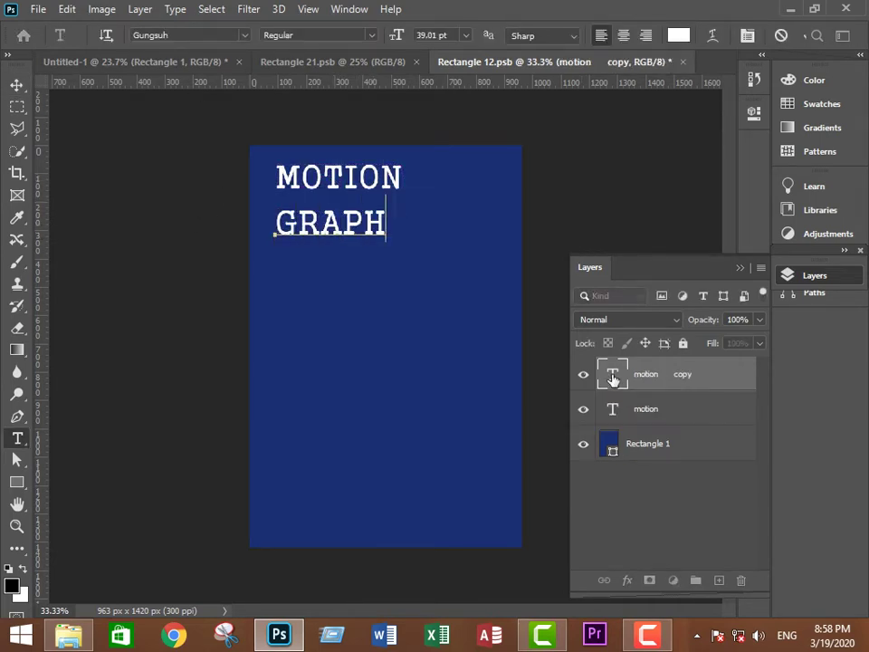
{"action": "type", "text": "IC"}
{"action": "key", "text": "ctrl+a"}
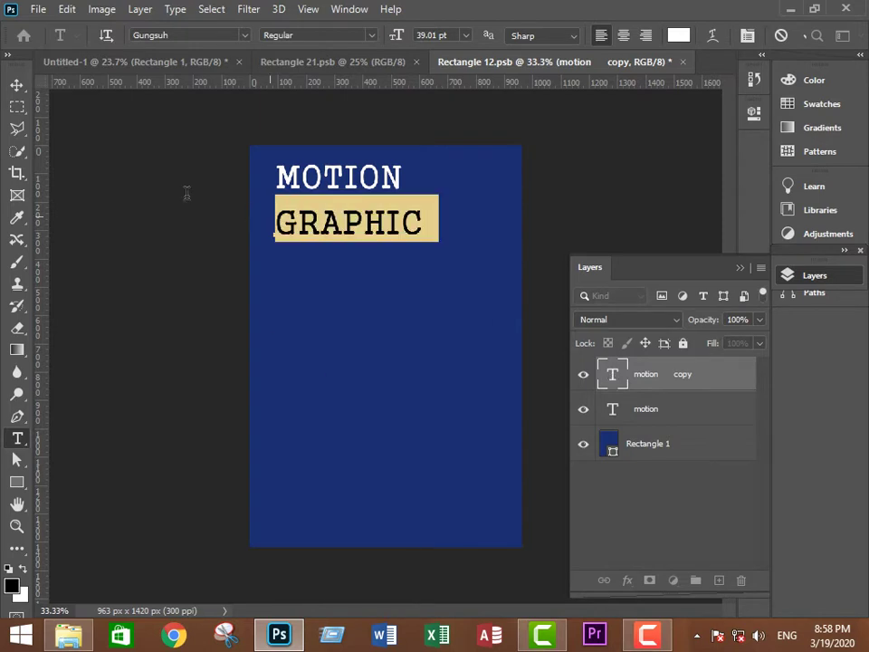
{"action": "scroll", "coordinate": [168, 34], "scroll_direction": "down", "scroll_amount": 1}
{"action": "scroll", "coordinate": [167, 35], "scroll_direction": "down", "scroll_amount": 2}
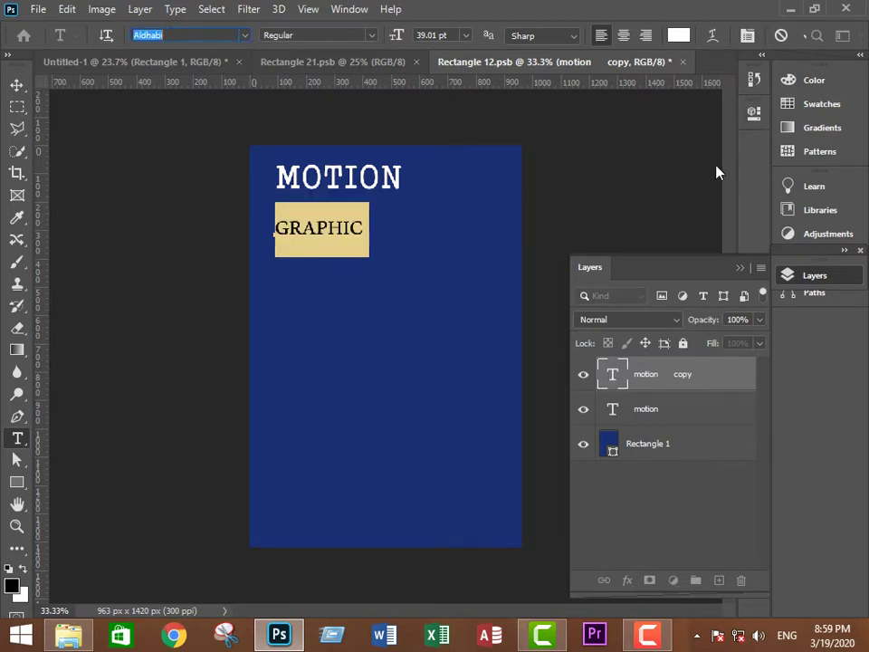
{"action": "left_click", "coordinate": [754, 112]}
{"action": "scroll", "coordinate": [642, 270], "scroll_direction": "down", "scroll_amount": 3}
{"action": "scroll", "coordinate": [729, 248], "scroll_direction": "down", "scroll_amount": 2}
{"action": "left_click_drag", "start_coordinate": [636, 207], "coordinate": [655, 199]}
Step: Color the GRAPHIC text yellow in the Color Picker and commit the edit
{"action": "left_click", "coordinate": [679, 35]}
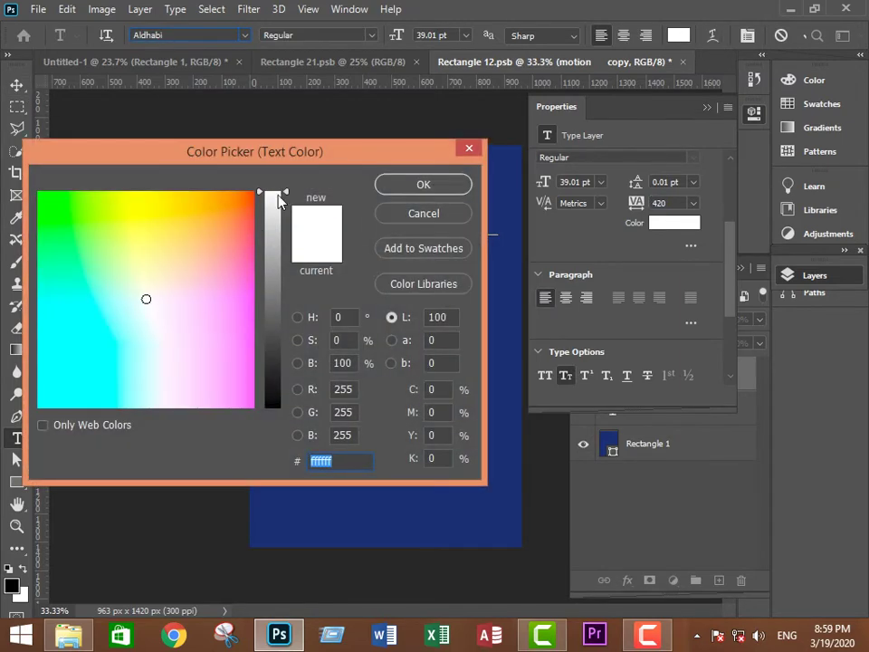
{"action": "left_click", "coordinate": [477, 434]}
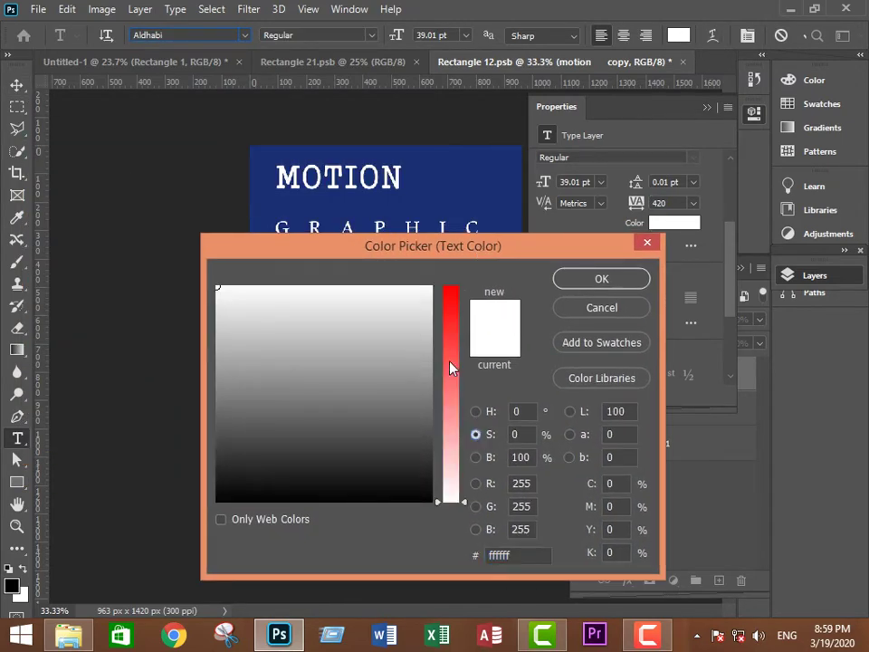
{"action": "left_click", "coordinate": [476, 411]}
{"action": "left_click_drag", "start_coordinate": [457, 362], "coordinate": [455, 468]}
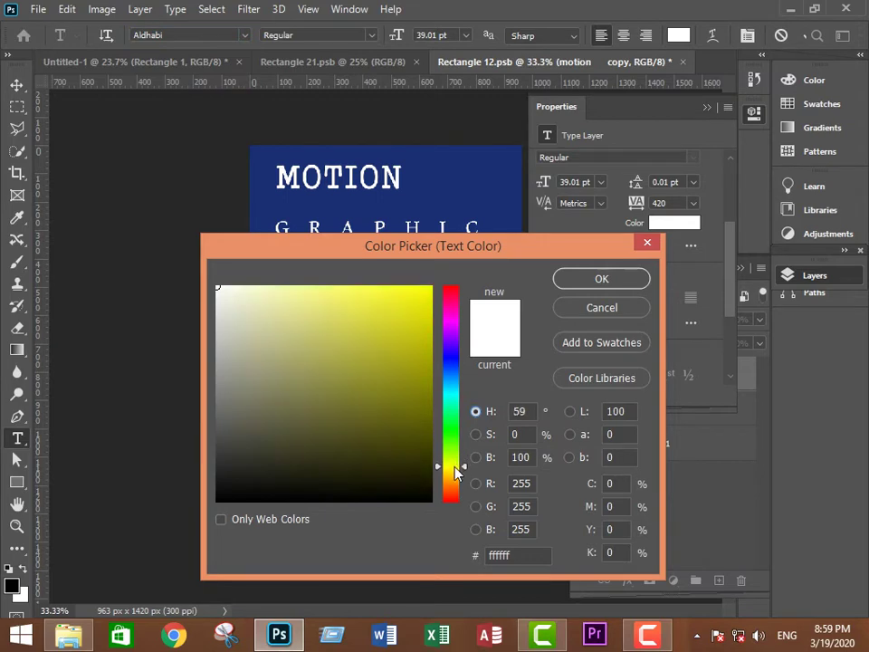
{"action": "left_click", "coordinate": [429, 305]}
{"action": "left_click", "coordinate": [601, 278]}
{"action": "key", "text": "Escape"}
Step: Browse File Explorer to This PC > Pictures and drag a photo onto the Photoshop cover
{"action": "key", "text": "v"}
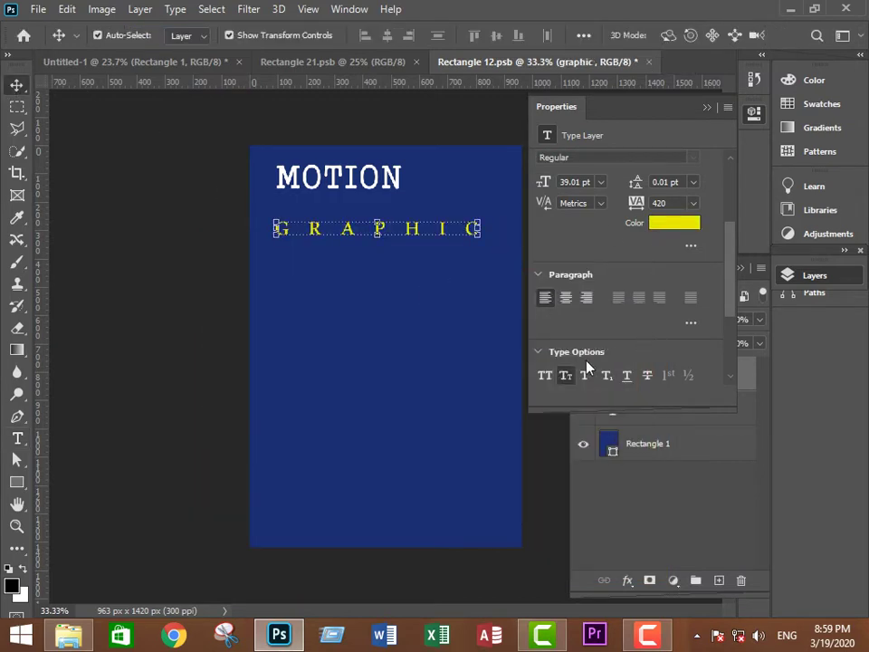
{"action": "left_click", "coordinate": [69, 633]}
{"action": "scroll", "coordinate": [867, 294], "scroll_direction": "up", "scroll_amount": 3}
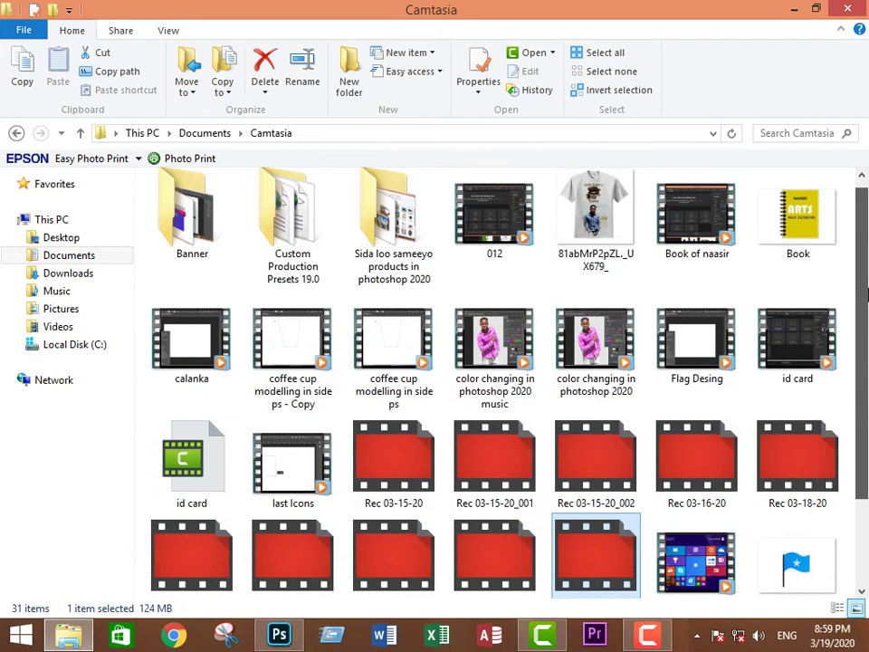
{"action": "double_click", "coordinate": [361, 271]}
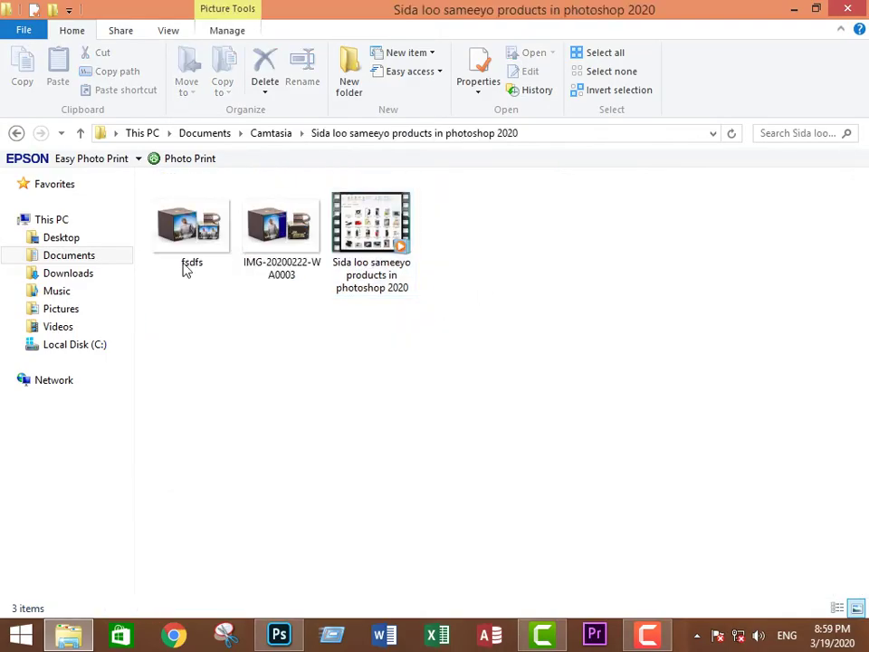
{"action": "left_click", "coordinate": [18, 136]}
{"action": "double_click", "coordinate": [190, 218]}
{"action": "left_click", "coordinate": [61, 308]}
{"action": "scroll", "coordinate": [866, 256], "scroll_direction": "down", "scroll_amount": 3}
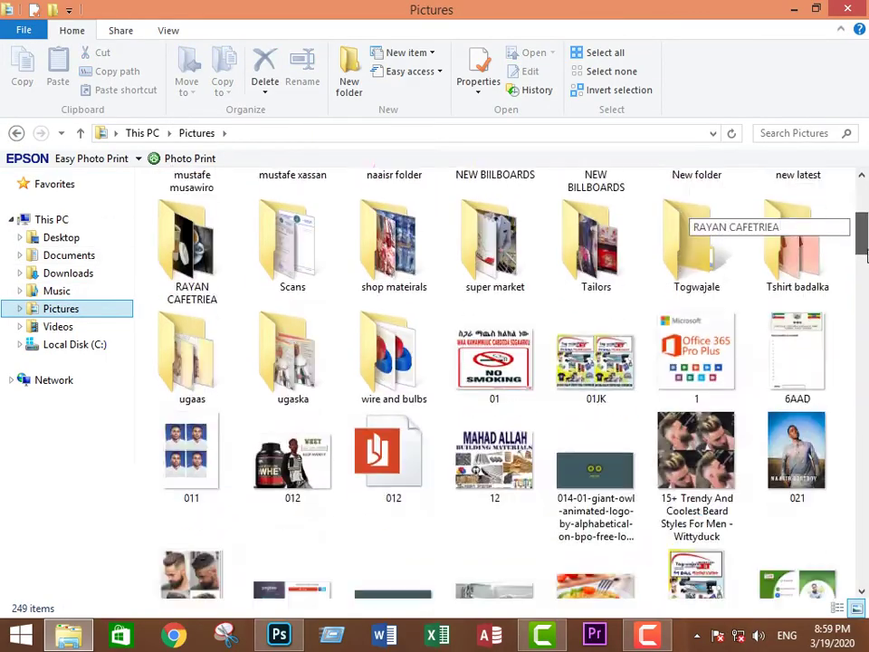
{"action": "left_click_drag", "start_coordinate": [866, 256], "coordinate": [866, 463]}
{"action": "left_click_drag", "start_coordinate": [598, 223], "coordinate": [360, 423]}
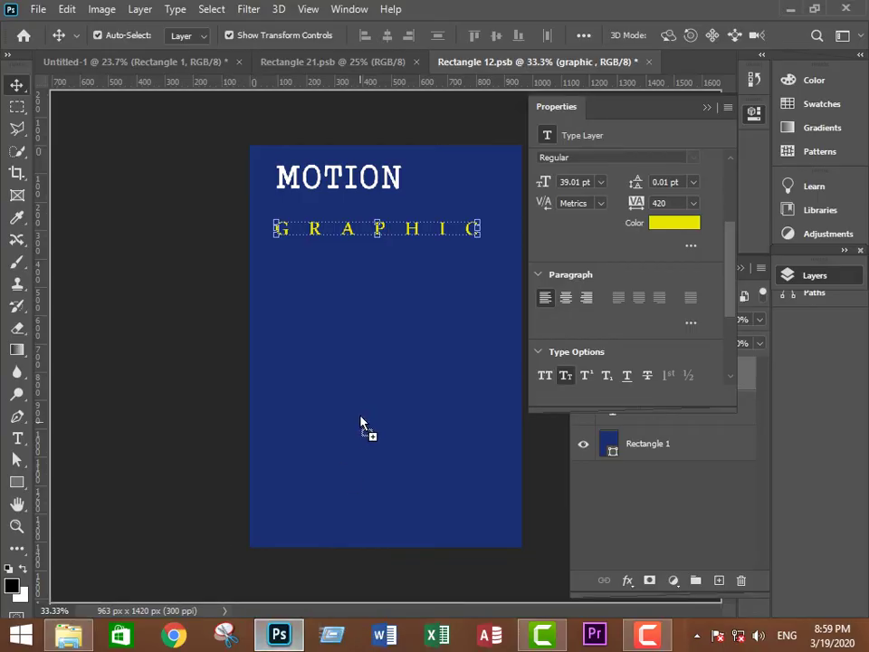
Step: Resize and position the kurka portrait photo in the cover's lower left
{"action": "left_click_drag", "start_coordinate": [411, 311], "coordinate": [373, 350]}
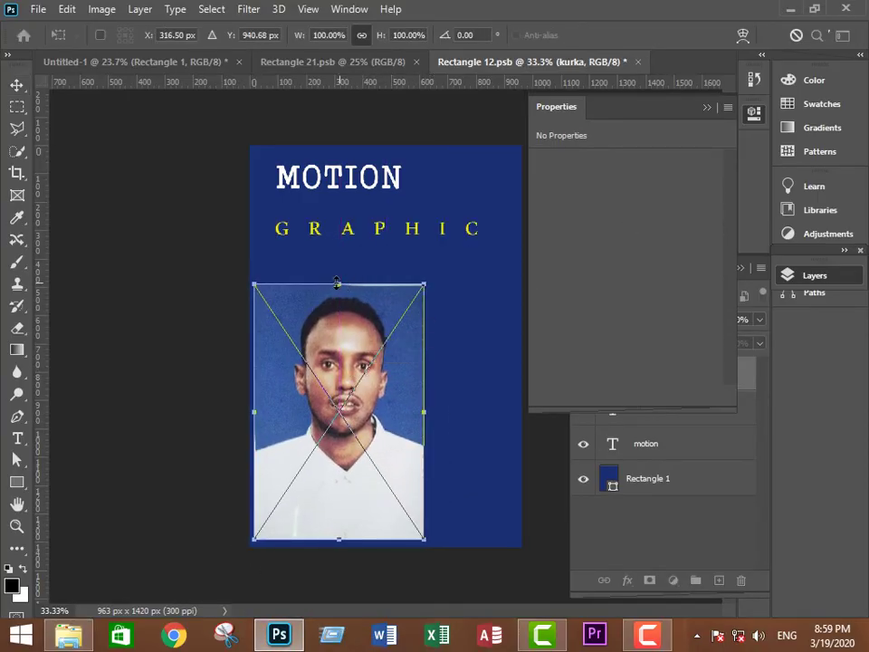
{"action": "left_click_drag", "start_coordinate": [336, 283], "coordinate": [338, 317]}
{"action": "left_click_drag", "start_coordinate": [394, 468], "coordinate": [389, 470]}
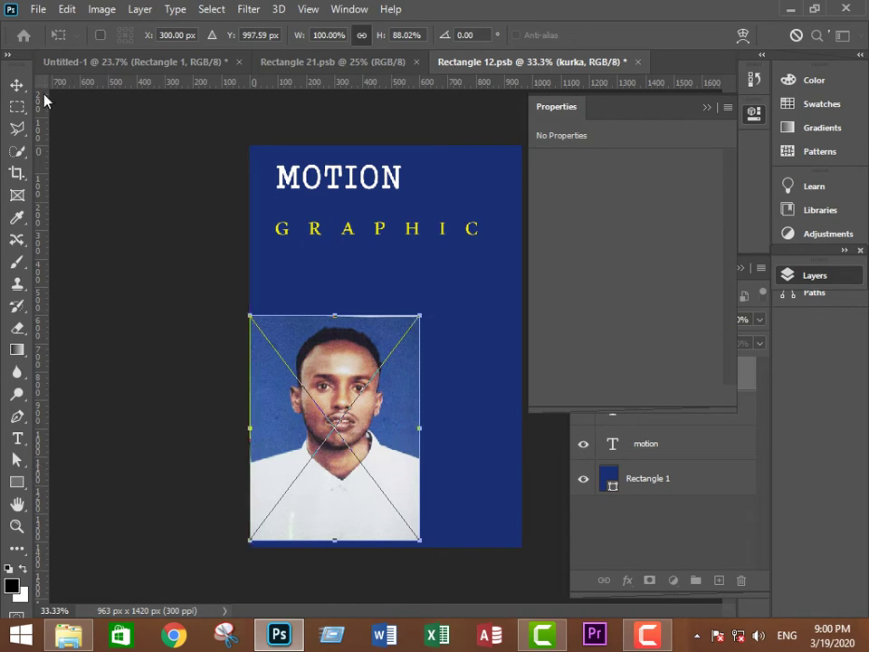
{"action": "key", "text": "Return"}
{"action": "left_click", "coordinate": [675, 504]}
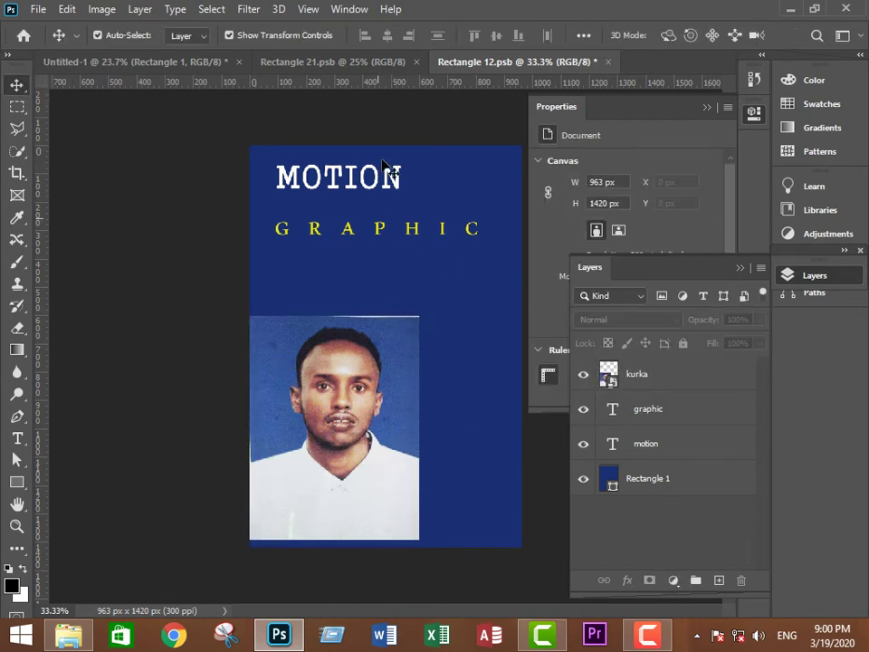
Step: Save Rectangle 12.psb, check the updated mockup in Untitled-1, and reopen the cover artwork
{"action": "left_click", "coordinate": [38, 10]}
{"action": "left_click", "coordinate": [93, 195]}
{"action": "left_click", "coordinate": [136, 62]}
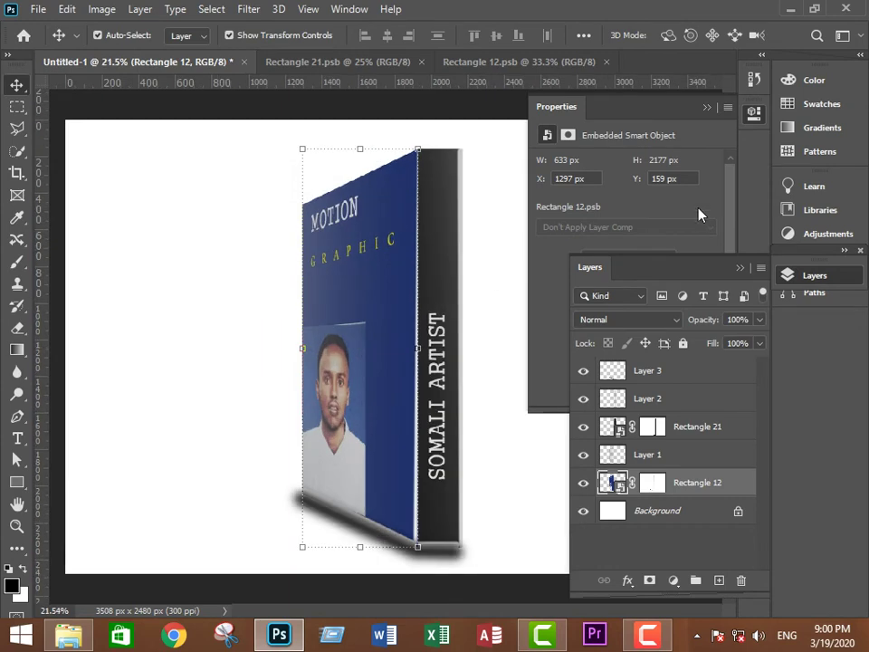
{"action": "left_click", "coordinate": [698, 214]}
{"action": "left_click", "coordinate": [707, 107]}
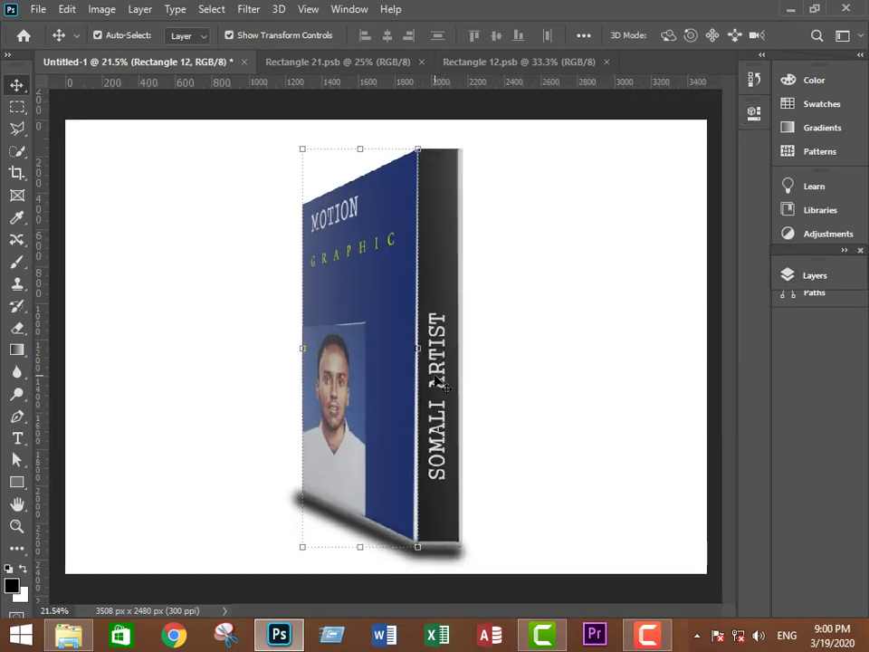
{"action": "scroll", "coordinate": [334, 217], "scroll_direction": "up", "scroll_amount": 1}
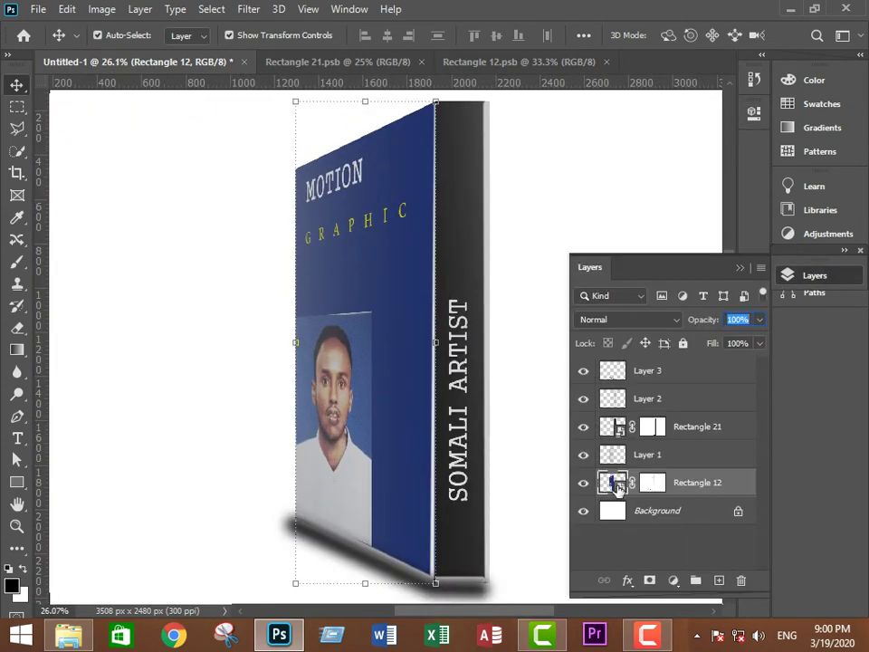
{"action": "double_click", "coordinate": [432, 388]}
{"action": "left_click", "coordinate": [17, 441]}
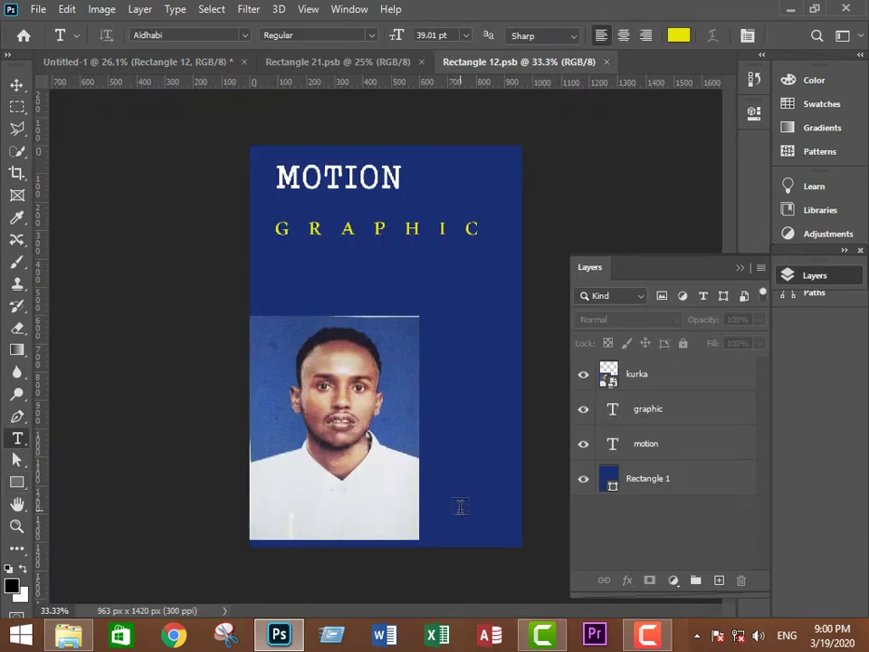
Step: Add a new text line below GRAPHIC and rotate it -90° into a vertical column
{"action": "left_click", "coordinate": [460, 507]}
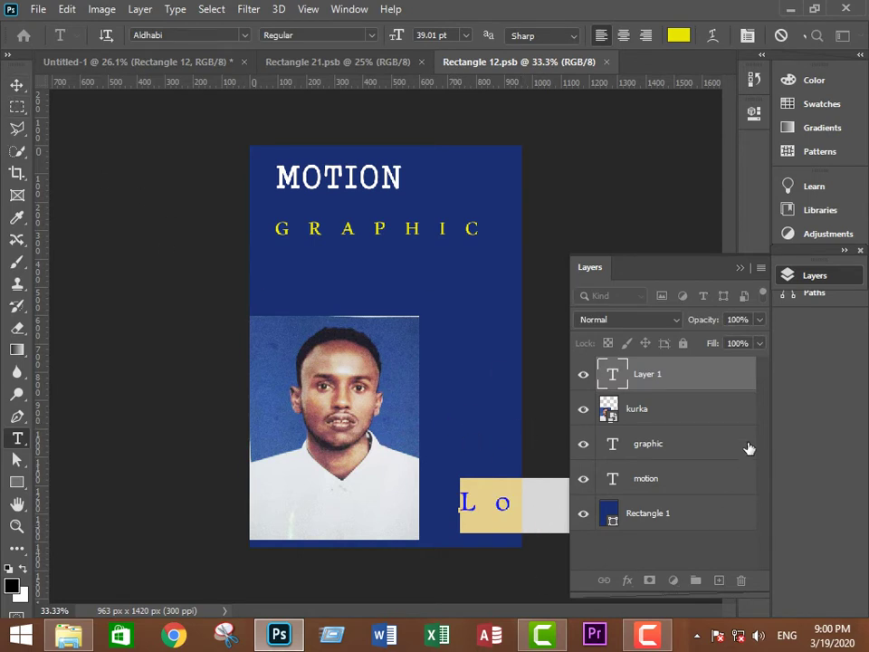
{"action": "type", "text": "ST"}
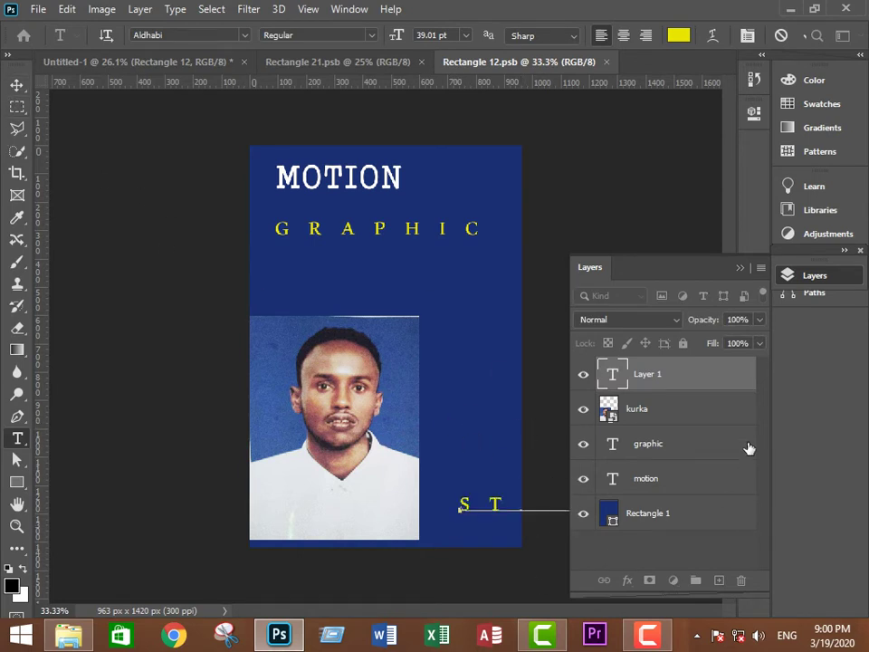
{"action": "left_click", "coordinate": [17, 85]}
{"action": "left_click_drag", "start_coordinate": [499, 507], "coordinate": [507, 291]}
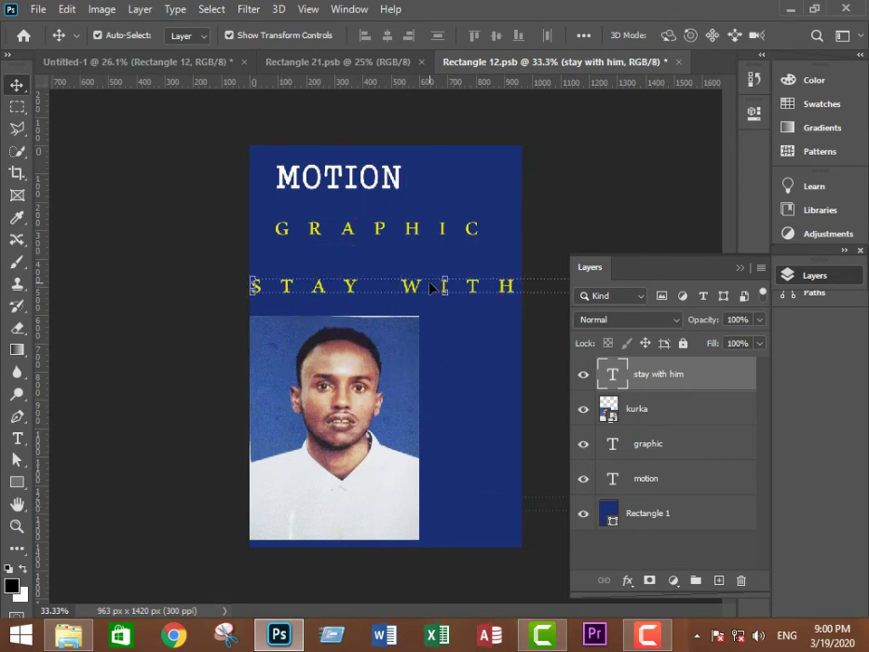
{"action": "mouse_move", "coordinate": [241, 265]}
{"action": "left_mouse_down"}
{"action": "mouse_move", "coordinate": [450, 471]}
{"action": "mouse_move", "coordinate": [482, 519]}
{"action": "left_mouse_up"}
{"action": "left_click", "coordinate": [753, 112]}
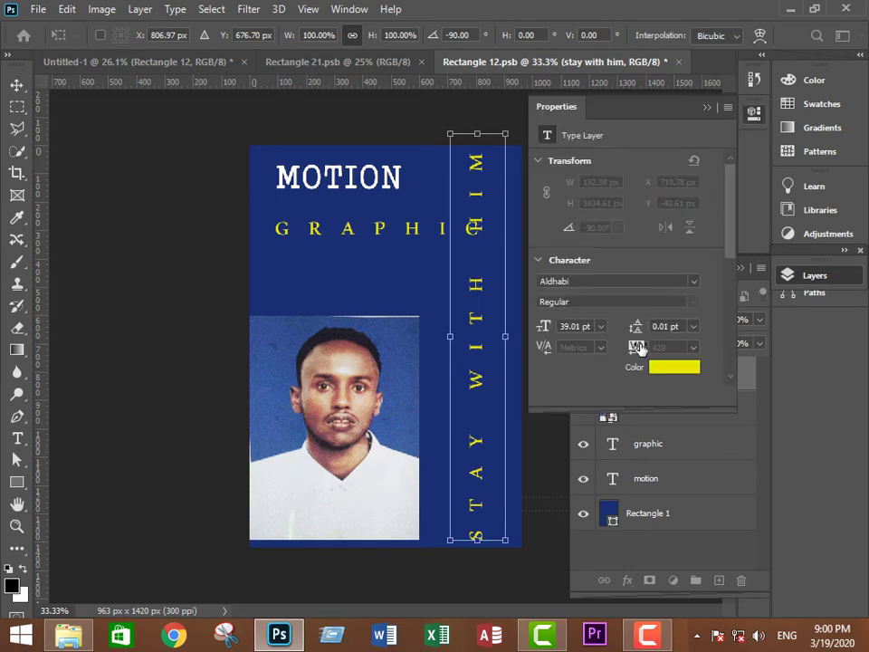
{"action": "left_click", "coordinate": [633, 445]}
Step: Set the vertical text's tracking to 0, apply Forte, and move it beside the photo
{"action": "left_click", "coordinate": [606, 359]}
{"action": "double_click", "coordinate": [611, 360]}
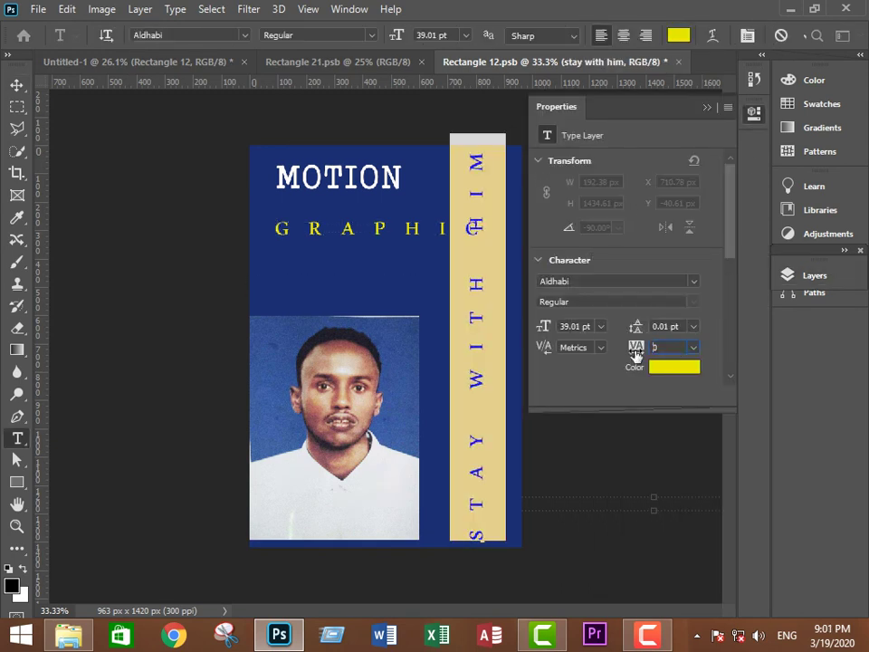
{"action": "left_click", "coordinate": [570, 327]}
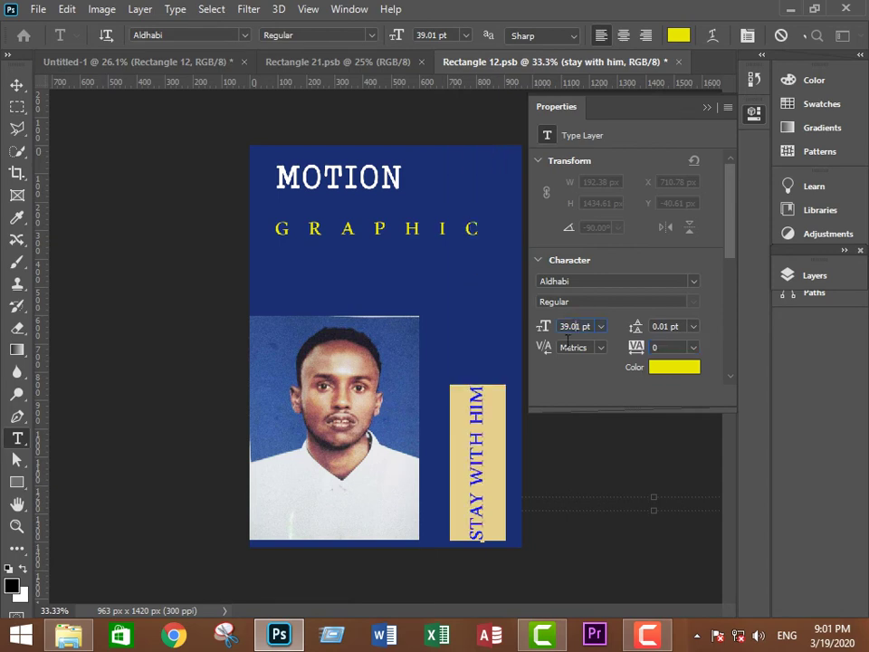
{"action": "left_click", "coordinate": [167, 36]}
{"action": "left_click_drag", "start_coordinate": [455, 477], "coordinate": [467, 225]}
{"action": "left_click", "coordinate": [208, 271]}
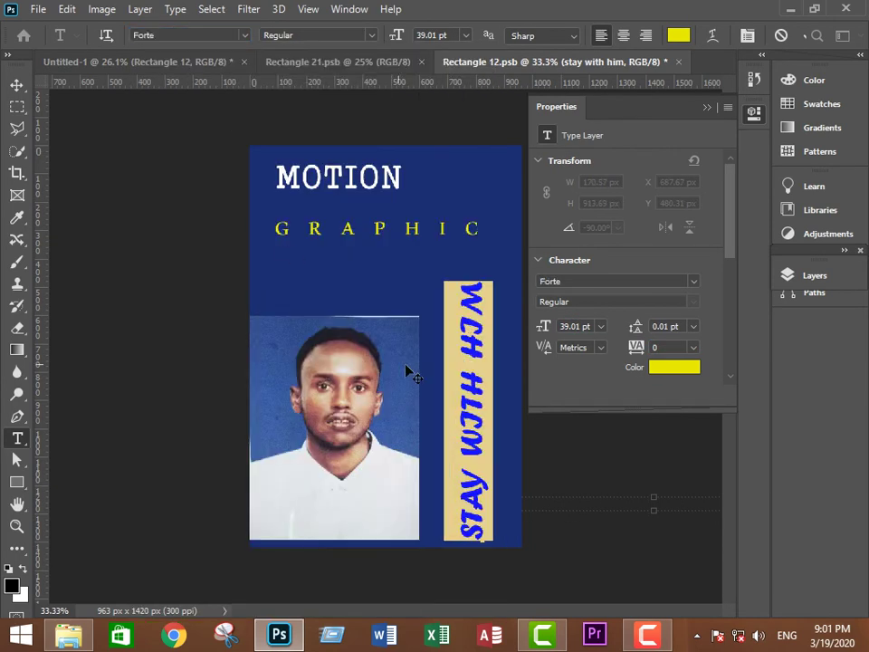
{"action": "left_click", "coordinate": [17, 85]}
{"action": "left_click_drag", "start_coordinate": [453, 361], "coordinate": [430, 348]}
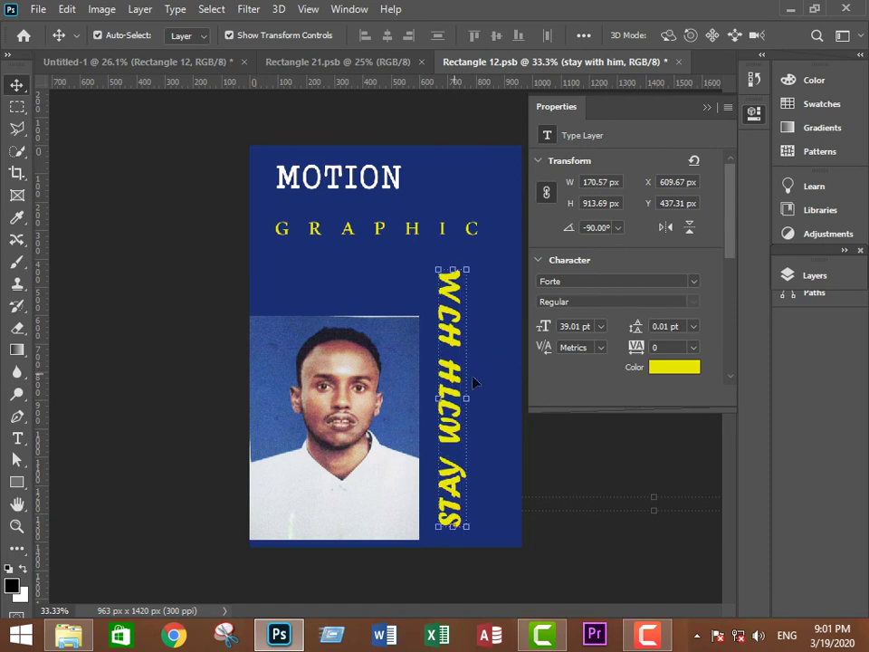
{"action": "left_click", "coordinate": [814, 276]}
Step: Retype the vertical text as I LIKE ARTS in Bauhaus 93 and nudge it right
{"action": "double_click", "coordinate": [612, 374]}
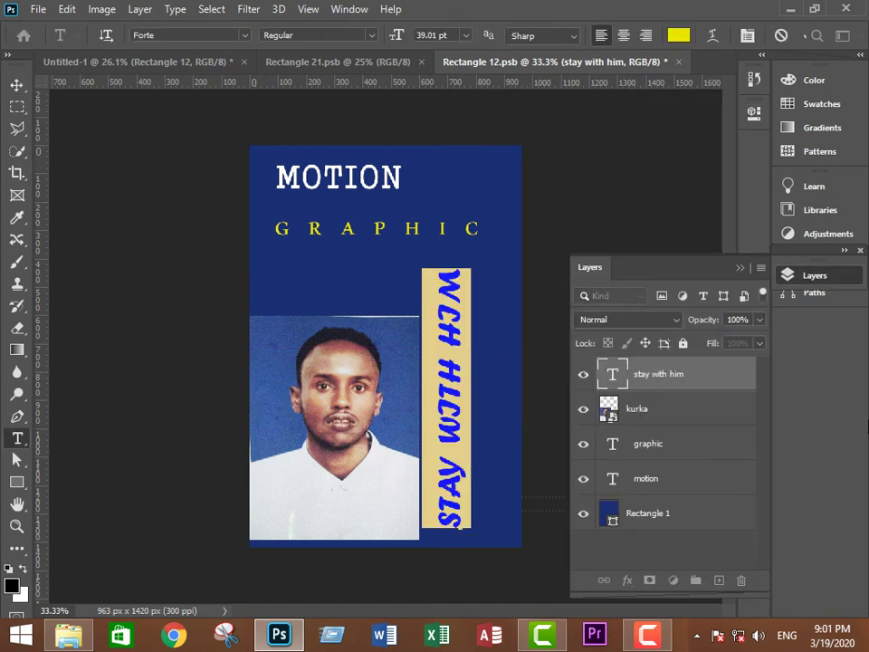
{"action": "type", "text": "s"}
{"action": "type", "text": " l"}
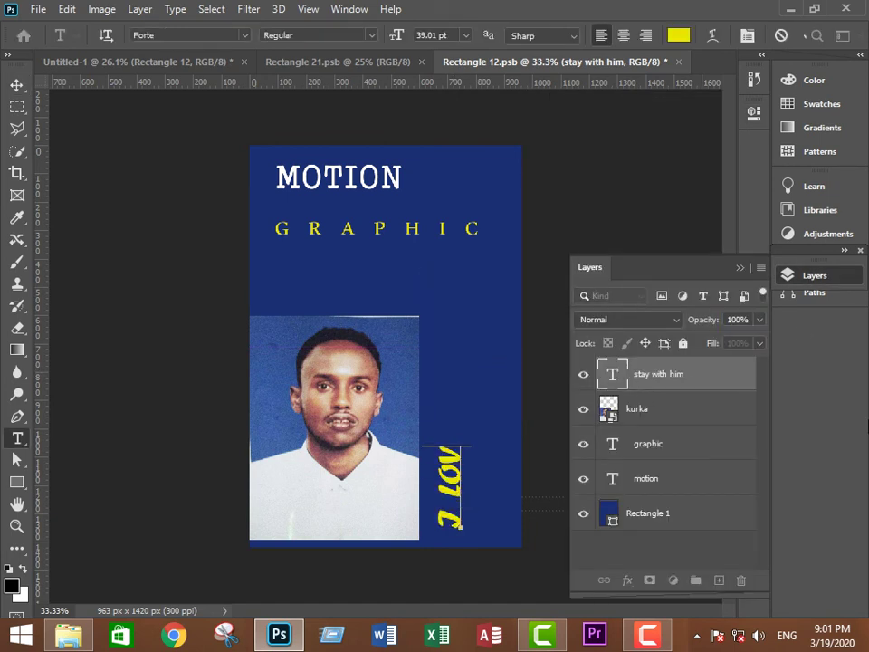
{"action": "type", "text": "ike a"}
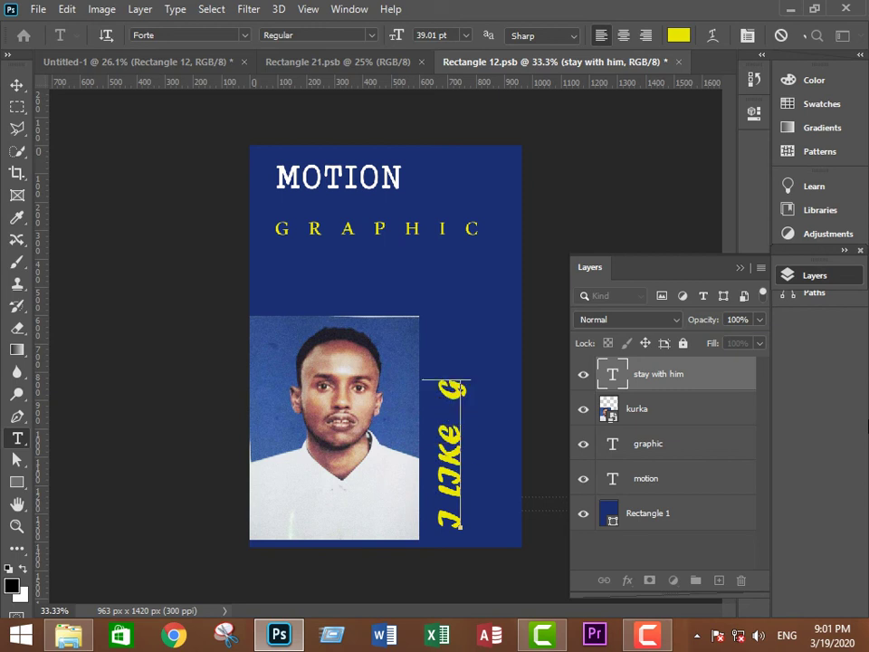
{"action": "key", "text": "BackSpace"}
{"action": "type", "text": "ARTS"}
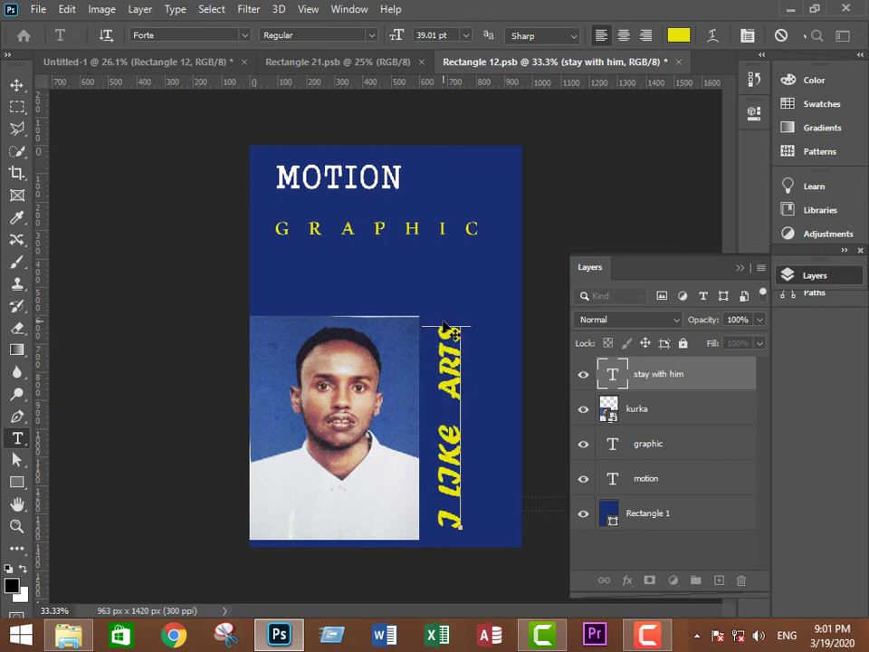
{"action": "key", "text": "ctrl+a"}
{"action": "type", "text": "bau"}
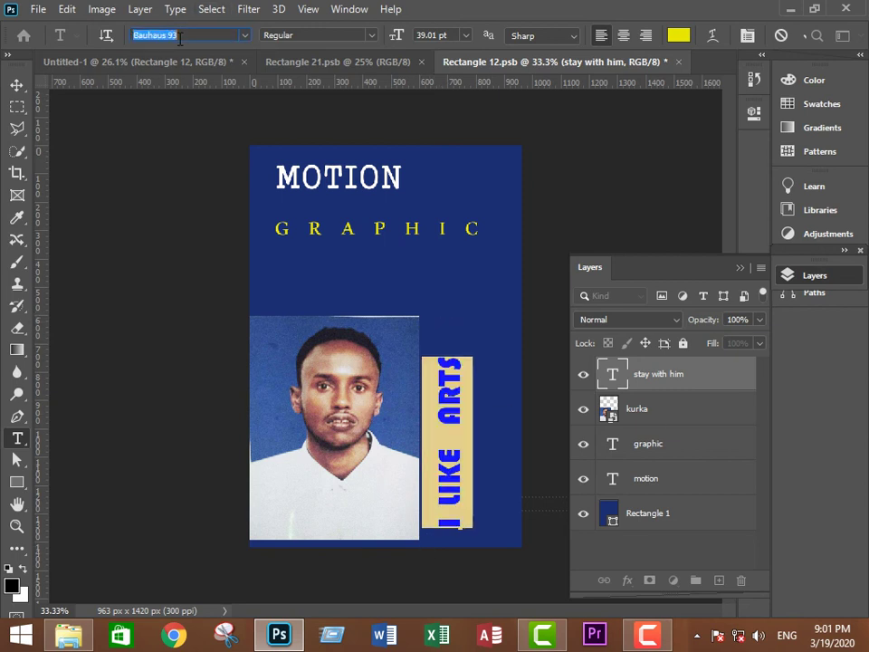
{"action": "key", "text": "Down"}
{"action": "key", "text": "Up"}
{"action": "left_click", "coordinate": [17, 86]}
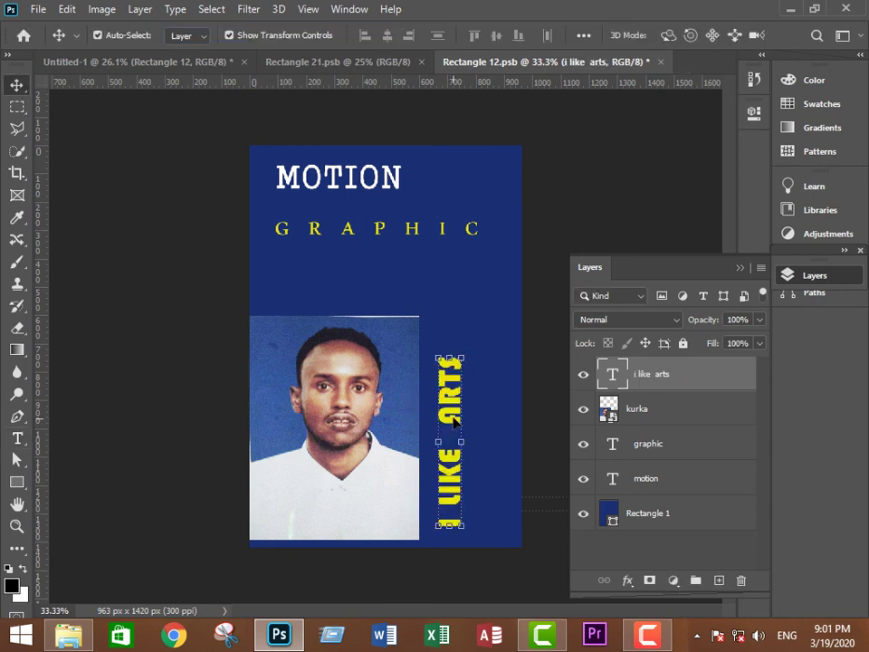
{"action": "left_click_drag", "start_coordinate": [454, 358], "coordinate": [465, 359]}
Step: Save the cover and view the Untitled-1 mockup showing the vertical I LIKE ARTS text
{"action": "left_click", "coordinate": [38, 9]}
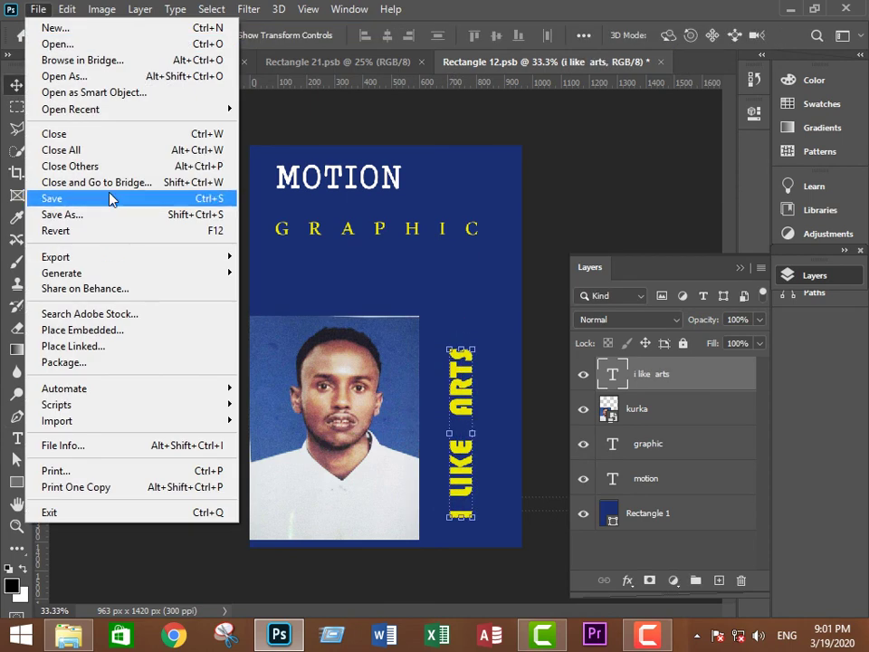
{"action": "left_click", "coordinate": [111, 195]}
{"action": "left_click", "coordinate": [143, 62]}
{"action": "scroll", "coordinate": [424, 408], "scroll_direction": "down", "scroll_amount": 5}
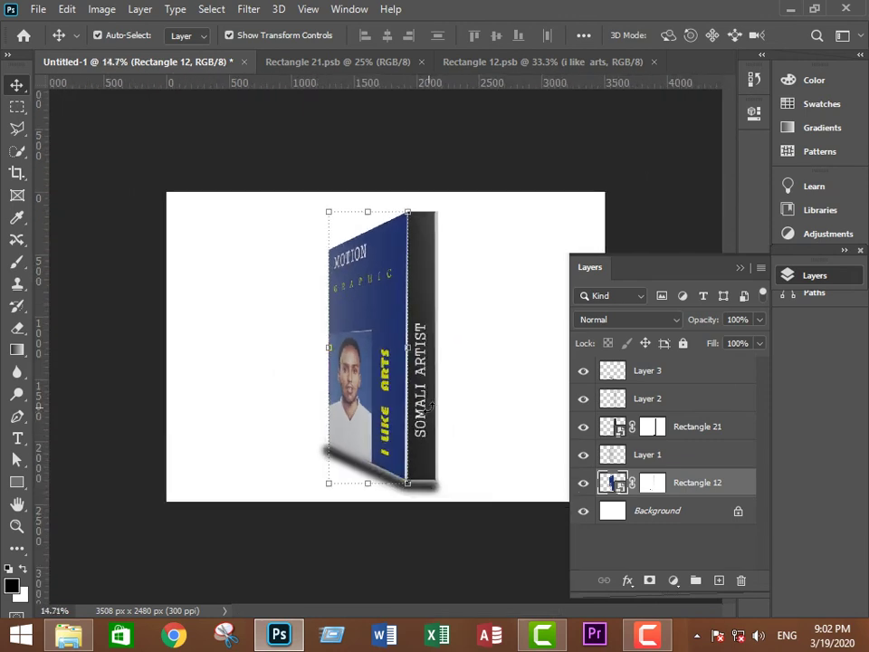
{"action": "scroll", "coordinate": [282, 403], "scroll_direction": "up", "scroll_amount": 3}
{"action": "scroll", "coordinate": [281, 403], "scroll_direction": "down", "scroll_amount": 2}
{"action": "left_click", "coordinate": [281, 403]}
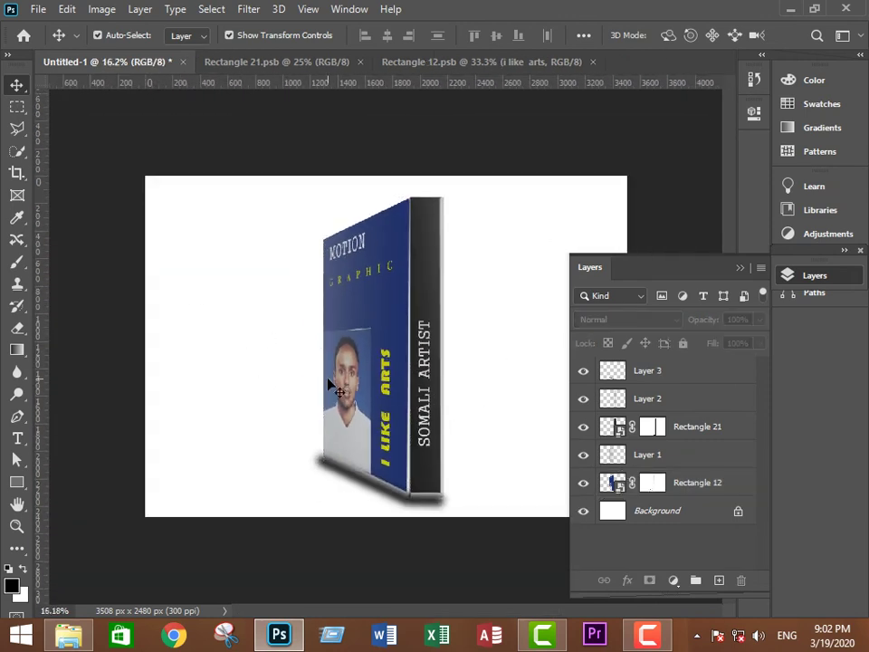
{"action": "scroll", "coordinate": [245, 282], "scroll_direction": "up", "scroll_amount": 3}
{"action": "left_click", "coordinate": [648, 634]}
{"action": "left_click", "coordinate": [830, 568]}
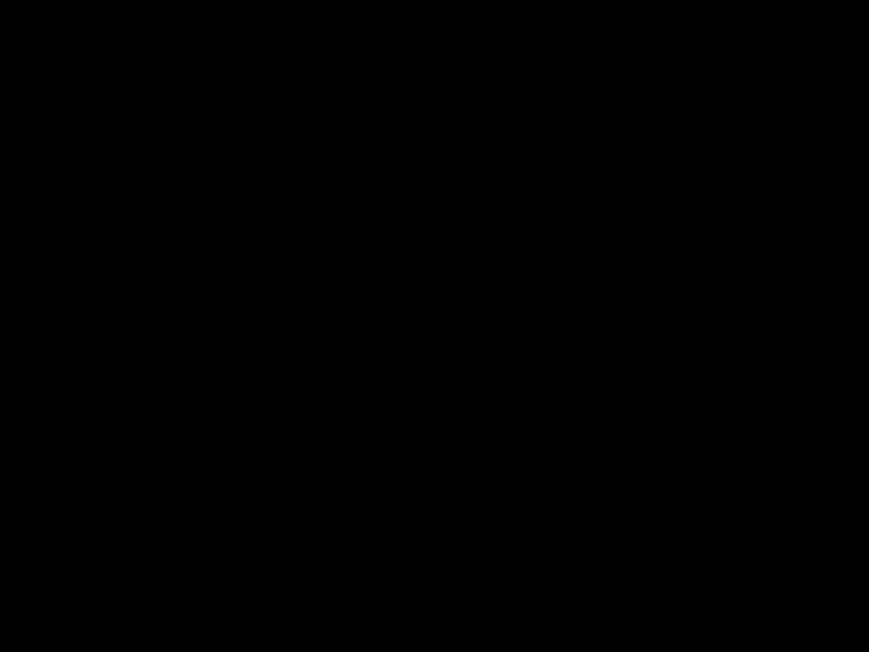